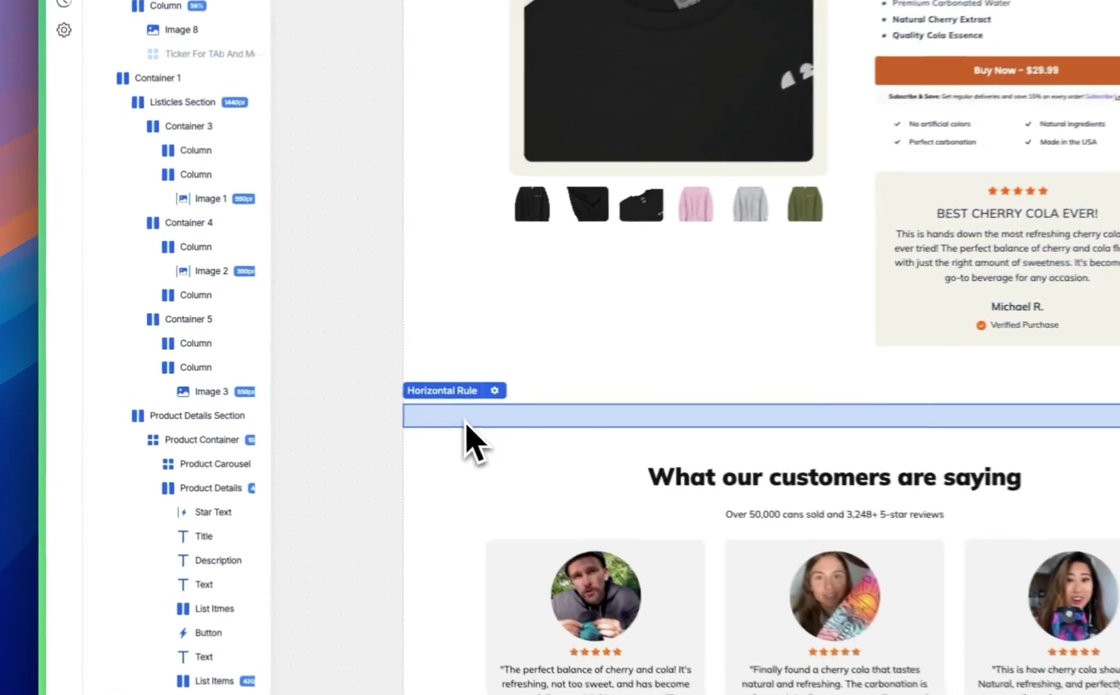
- Give the hero's BUY NOW button a pure red #FF0000 background
scroll(382, 316, "up", 15)
scroll(650, 281, "up", 5)
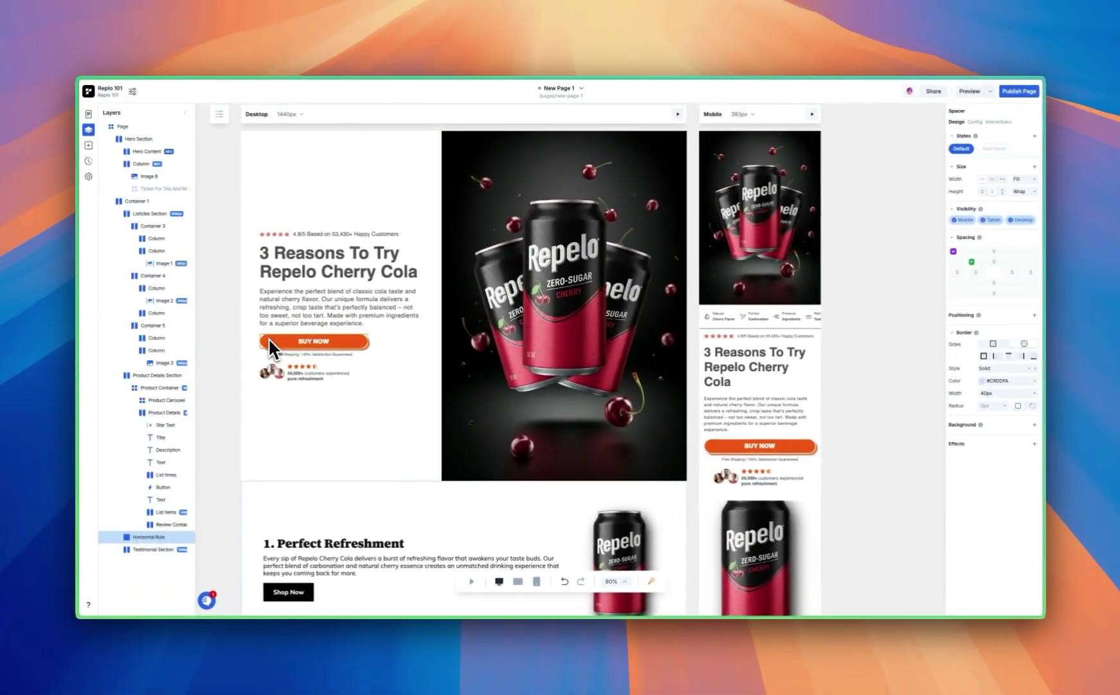
left_click(276, 342)
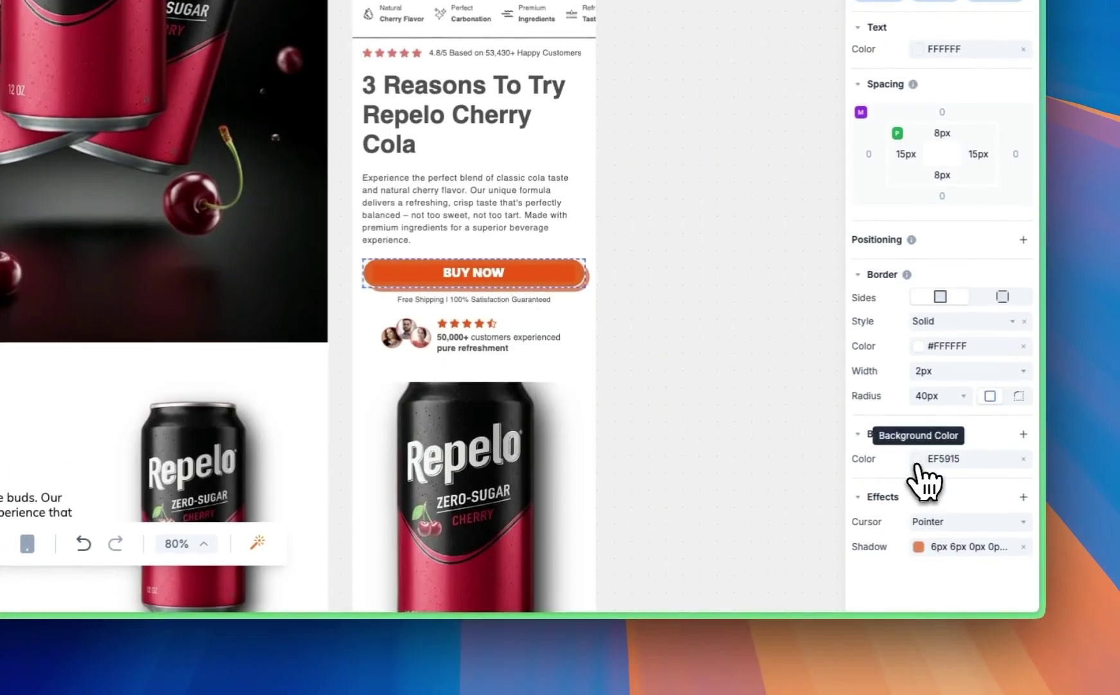
left_click(917, 464)
left_click_drag(818, 384, 839, 366)
left_click_drag(671, 500, 654, 499)
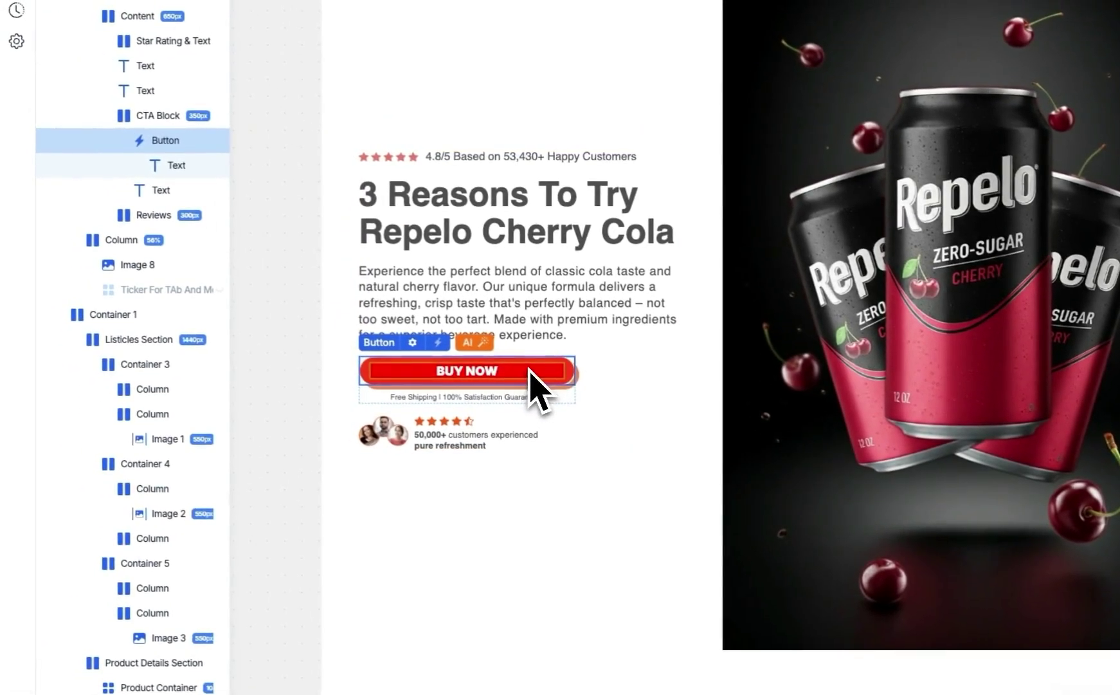
- Set the horizontal rule above the testimonials to a #FF0000 red border colour
left_click(608, 399)
scroll(557, 328, "down", 15)
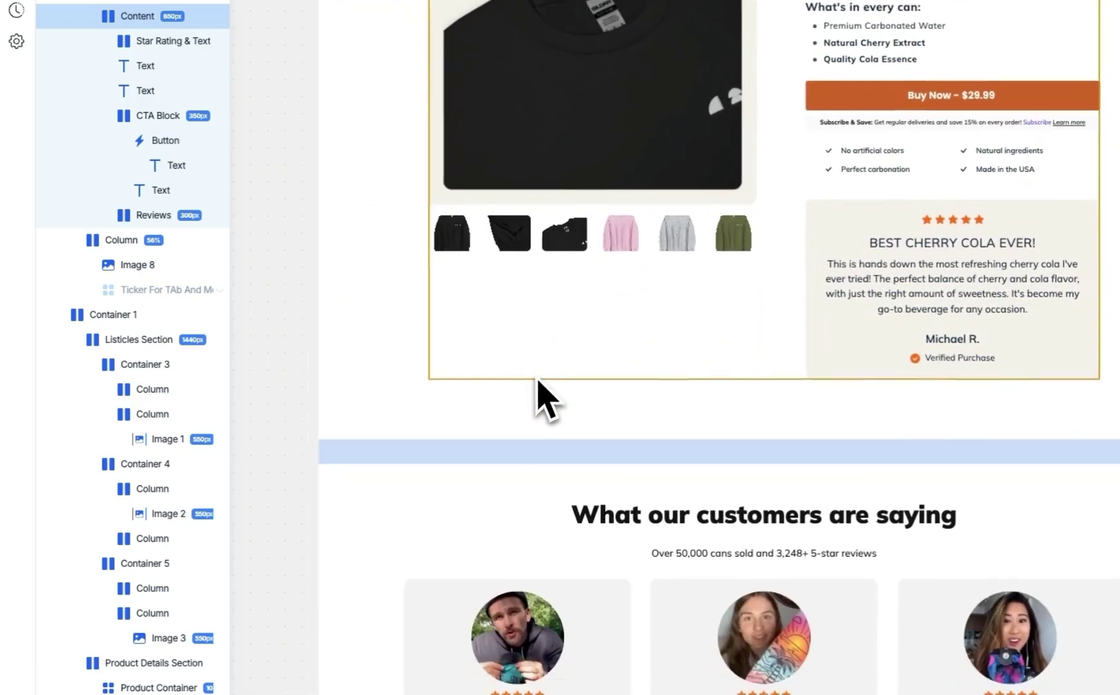
left_click(389, 446)
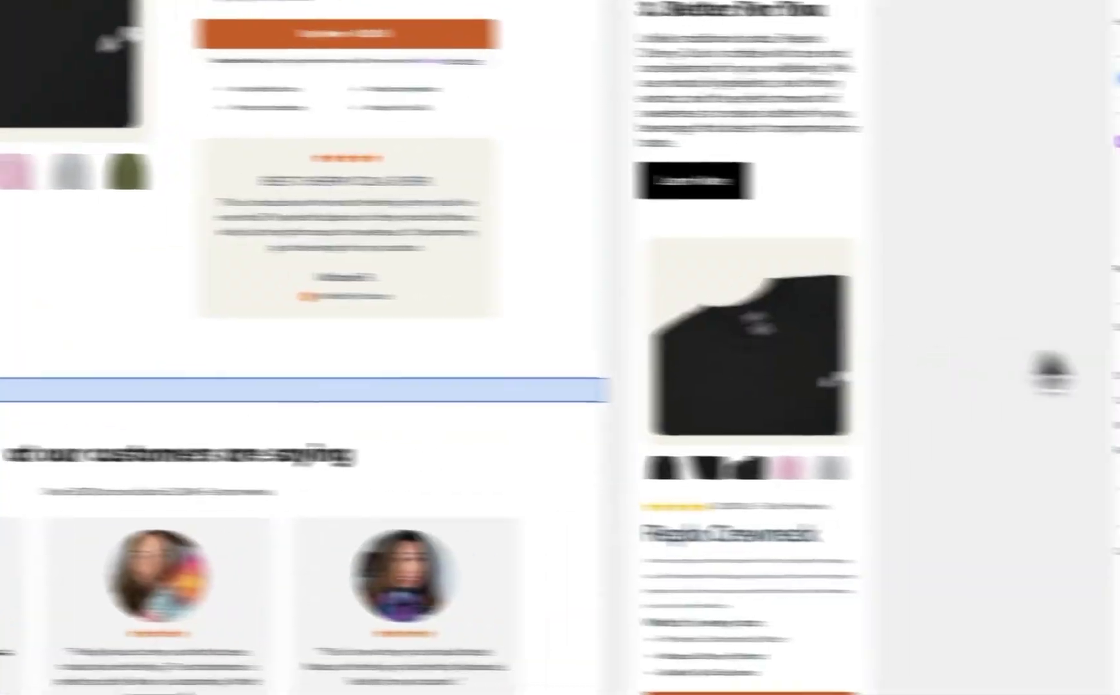
left_click(1107, 335)
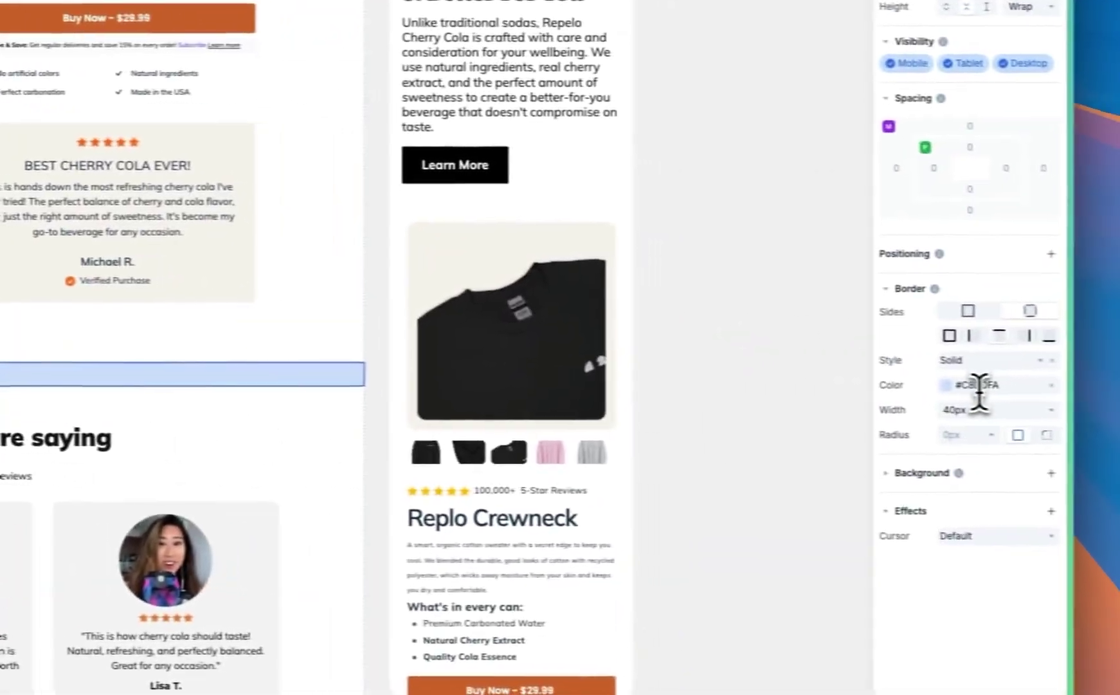
type("#FF0000")
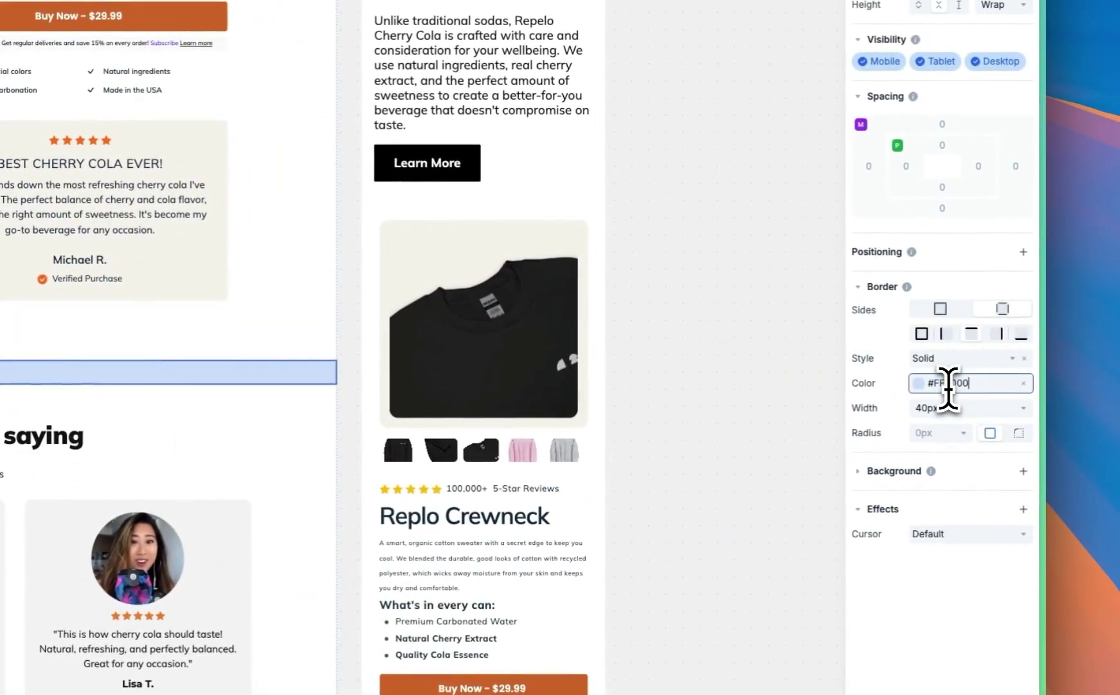
key("Return")
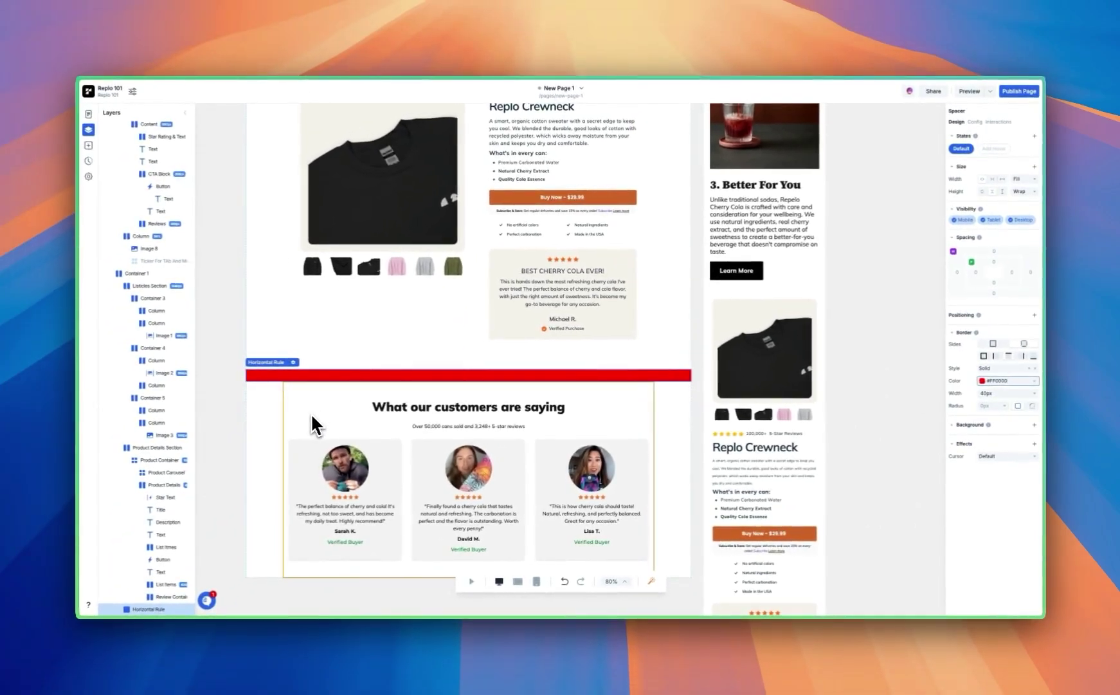
scroll(321, 343, "up", 10)
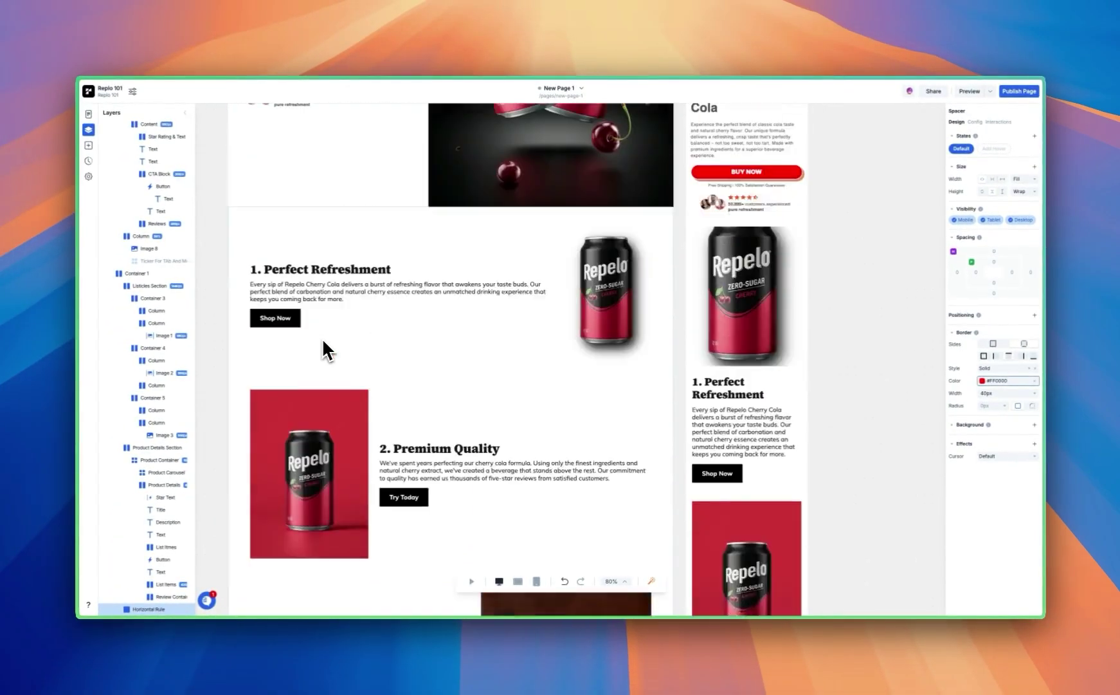
scroll(321, 338, "up", 5)
left_click(328, 346)
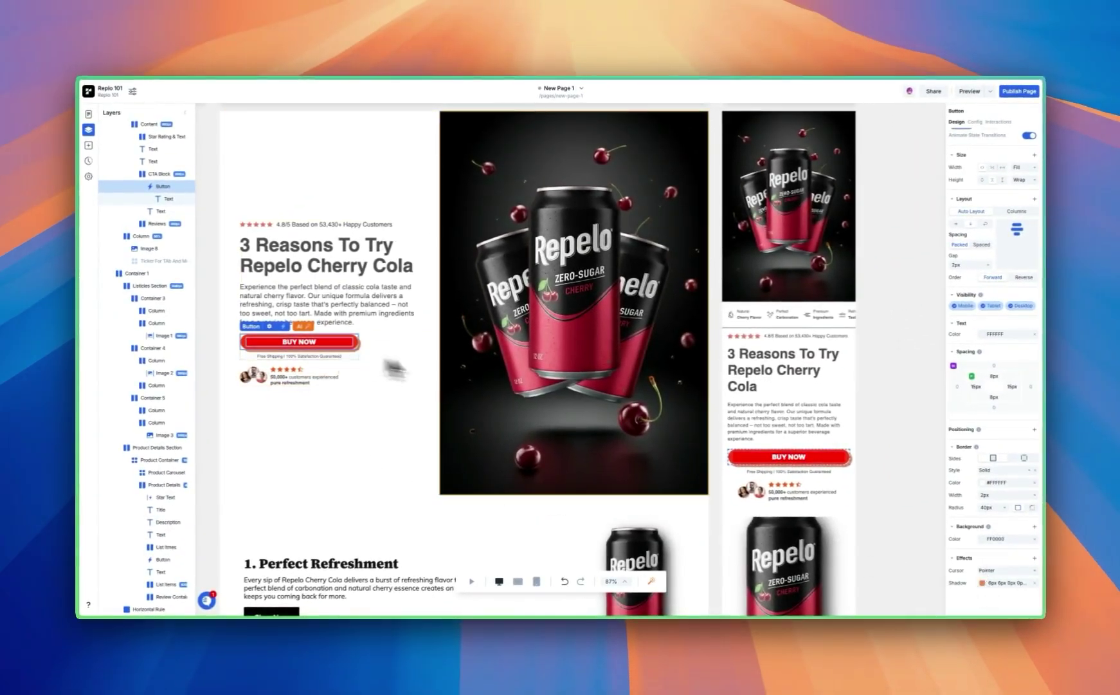
left_click(1035, 557)
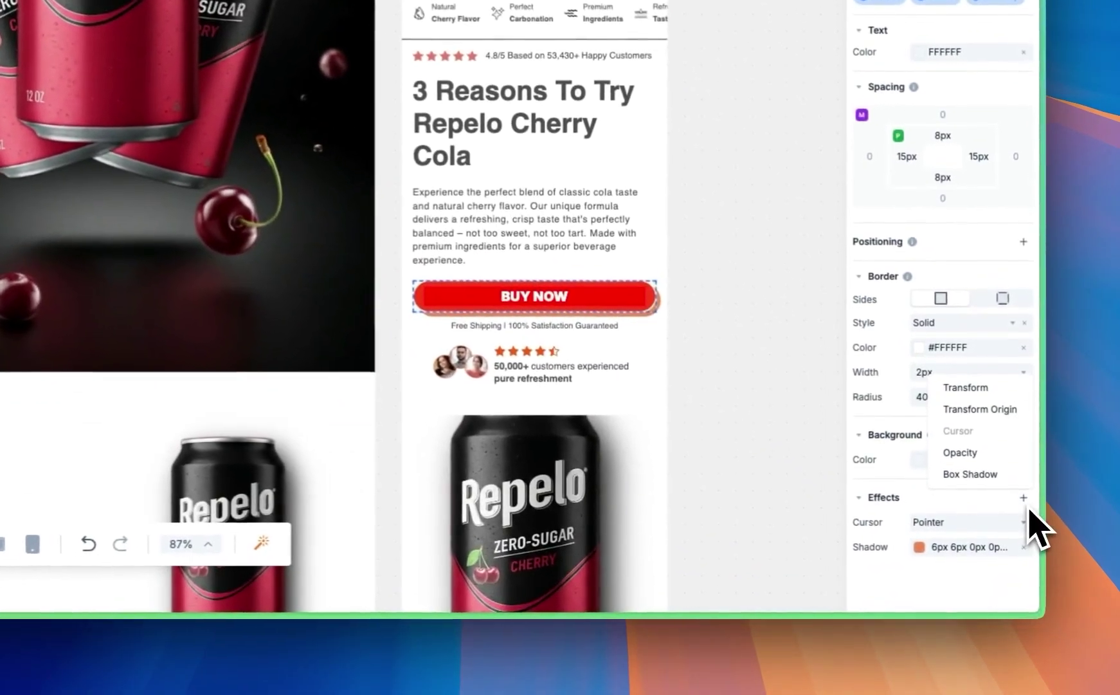
left_click(920, 547)
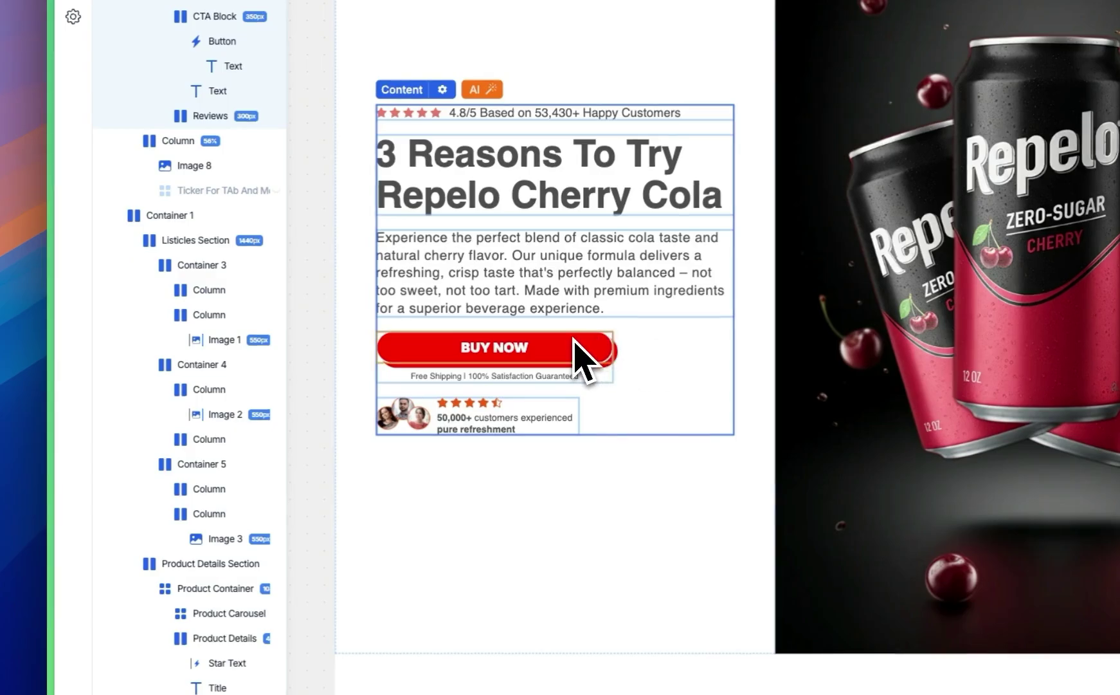
scroll(574, 357, "down", 5)
scroll(407, 198, "up", 3)
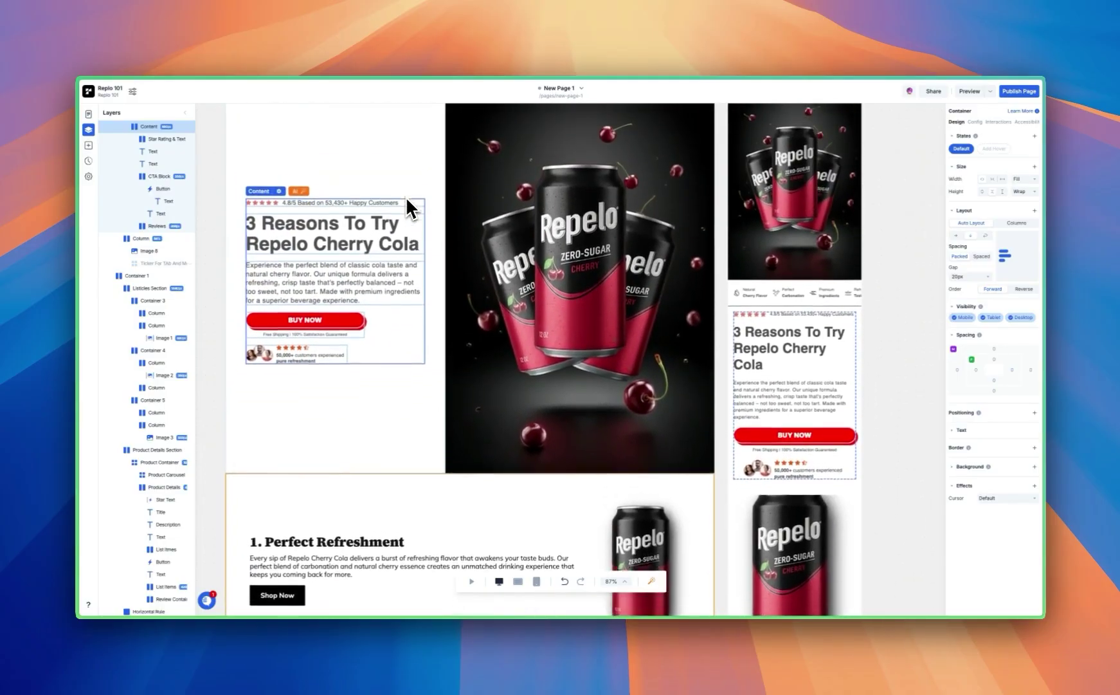
scroll(400, 277, "down", 10)
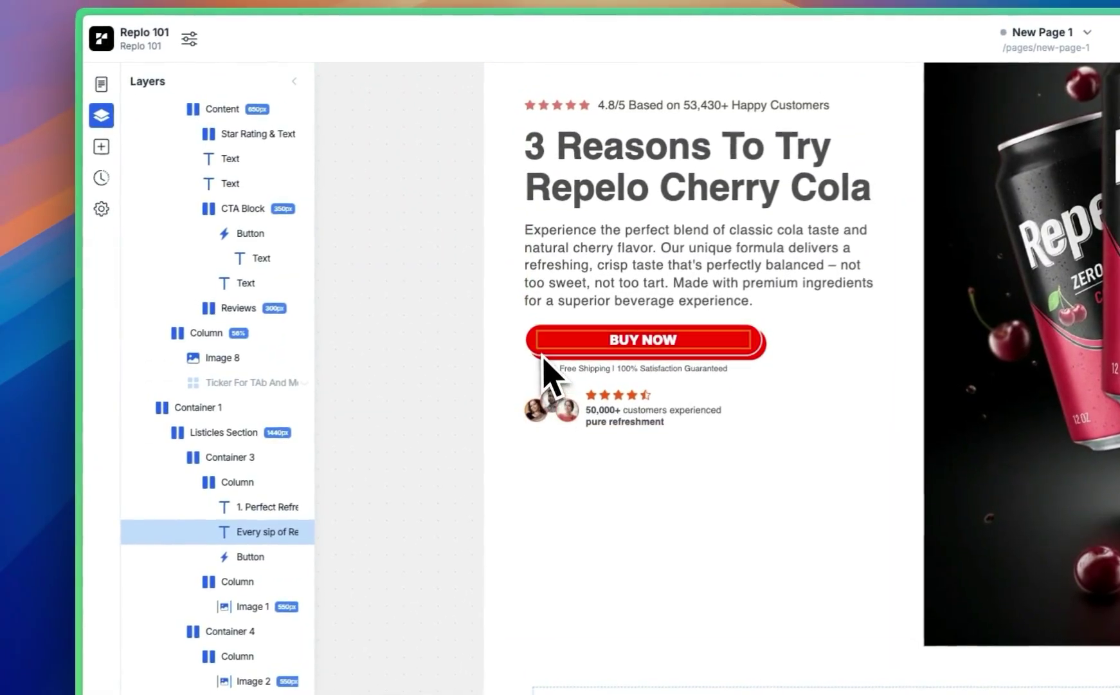
left_click(543, 361)
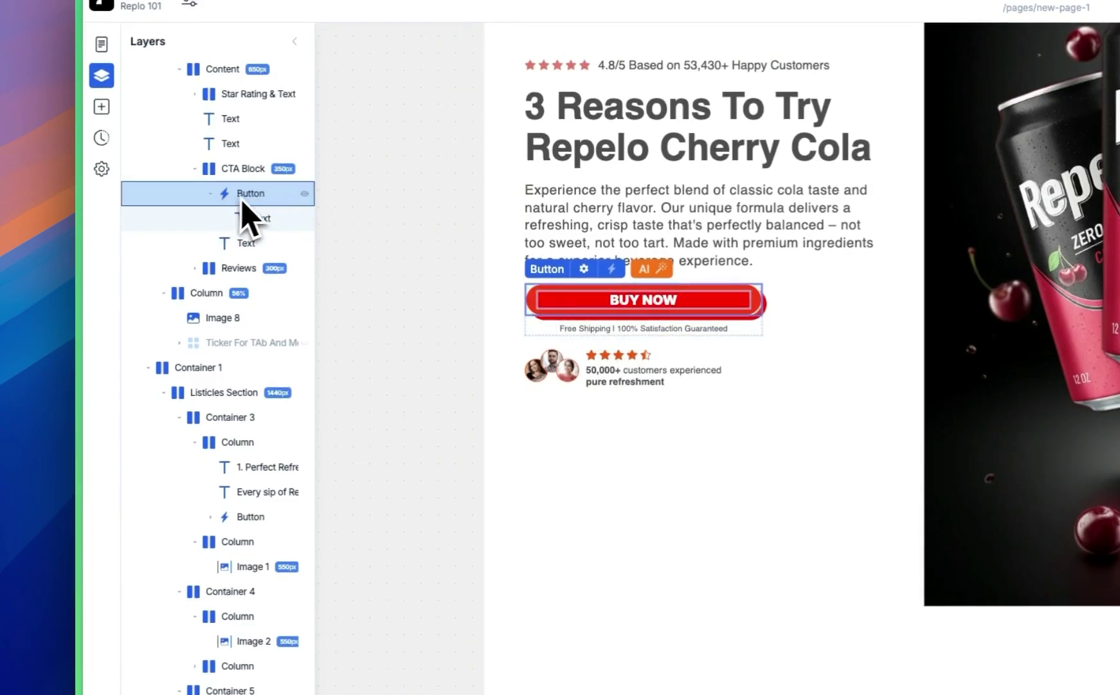
- Copy the BUY NOW button's styles and paste them onto the Shop Now button
right_click(532, 307)
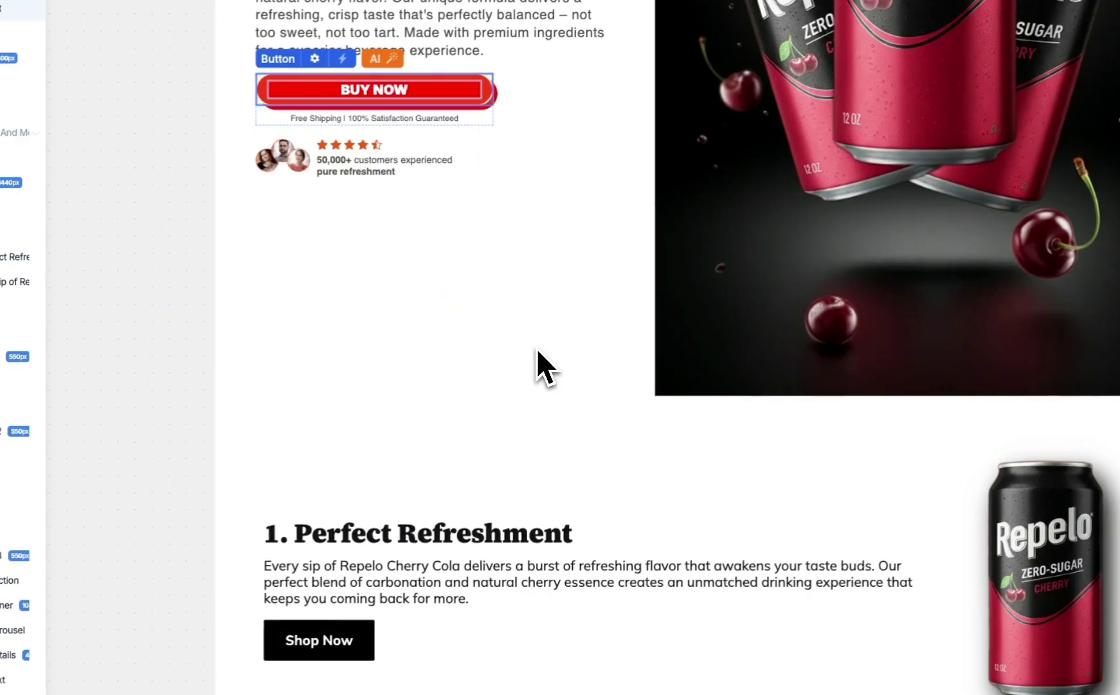
scroll(502, 328, "down", 7)
left_click(368, 199)
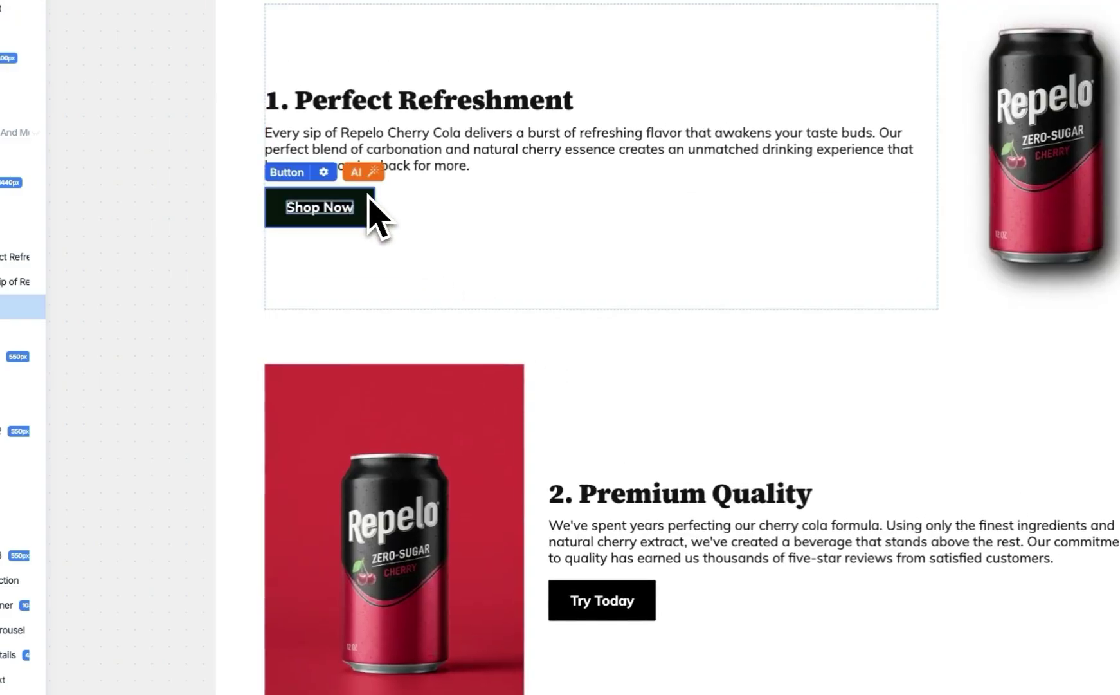
right_click(370, 199)
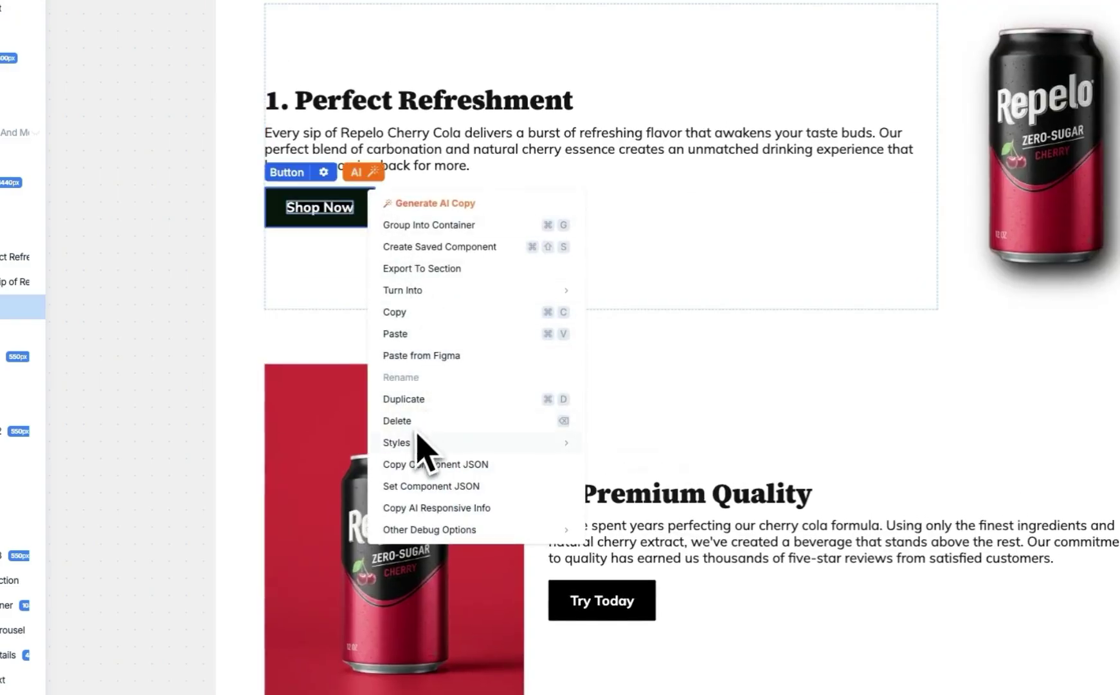
mouse_move(415, 444)
left_click(627, 445)
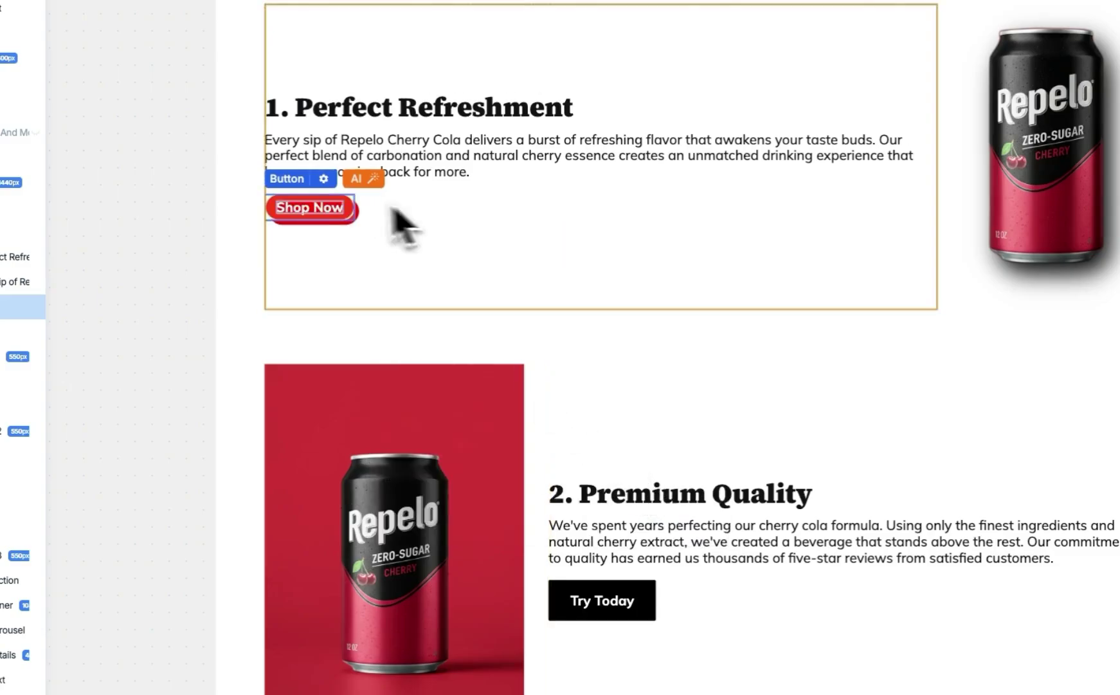
- Paste the copied red style onto the Try Today and Buy Now – $29.99 buttons
scroll(418, 232, "down", 5)
right_click(607, 254)
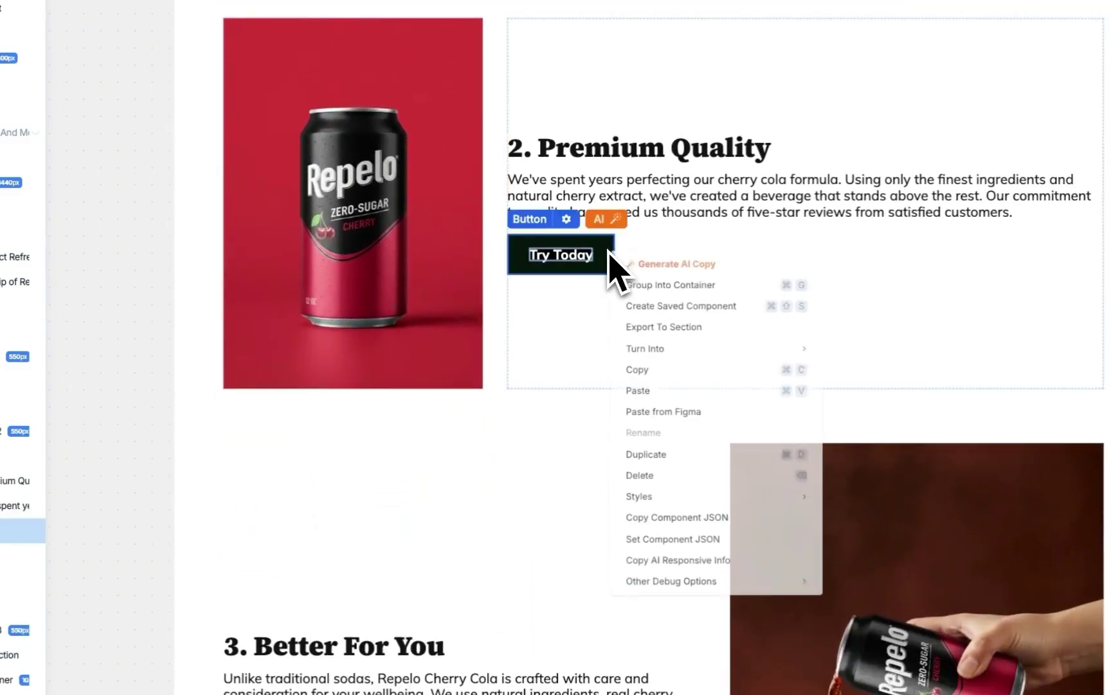
mouse_move(640, 499)
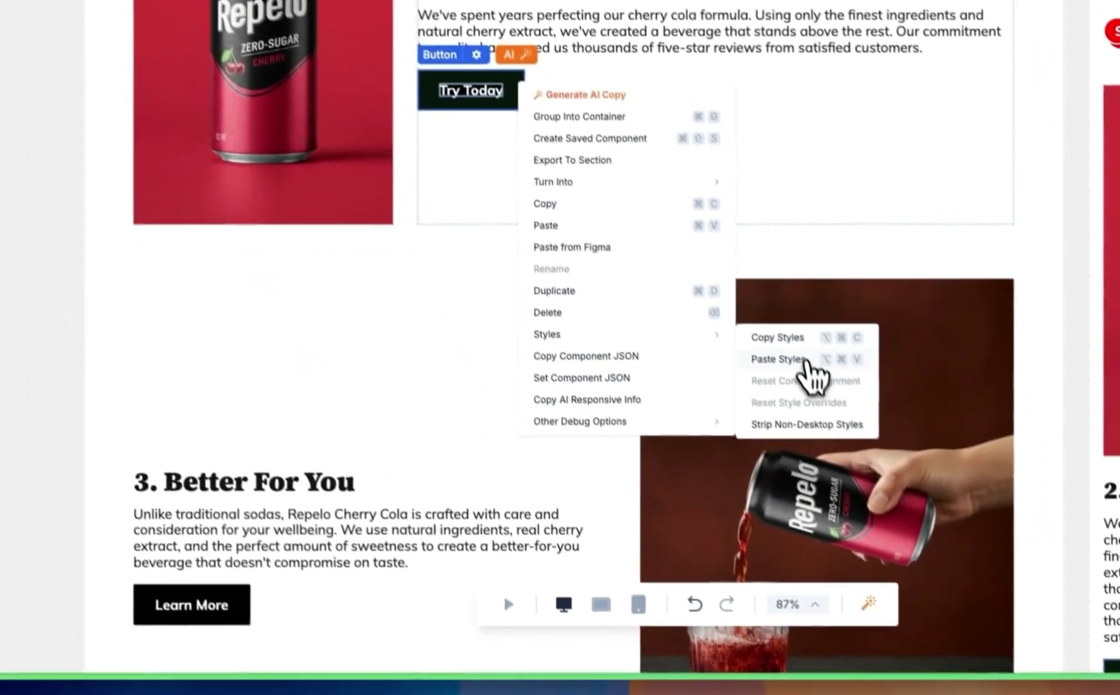
left_click(805, 361)
scroll(463, 388, "down", 10)
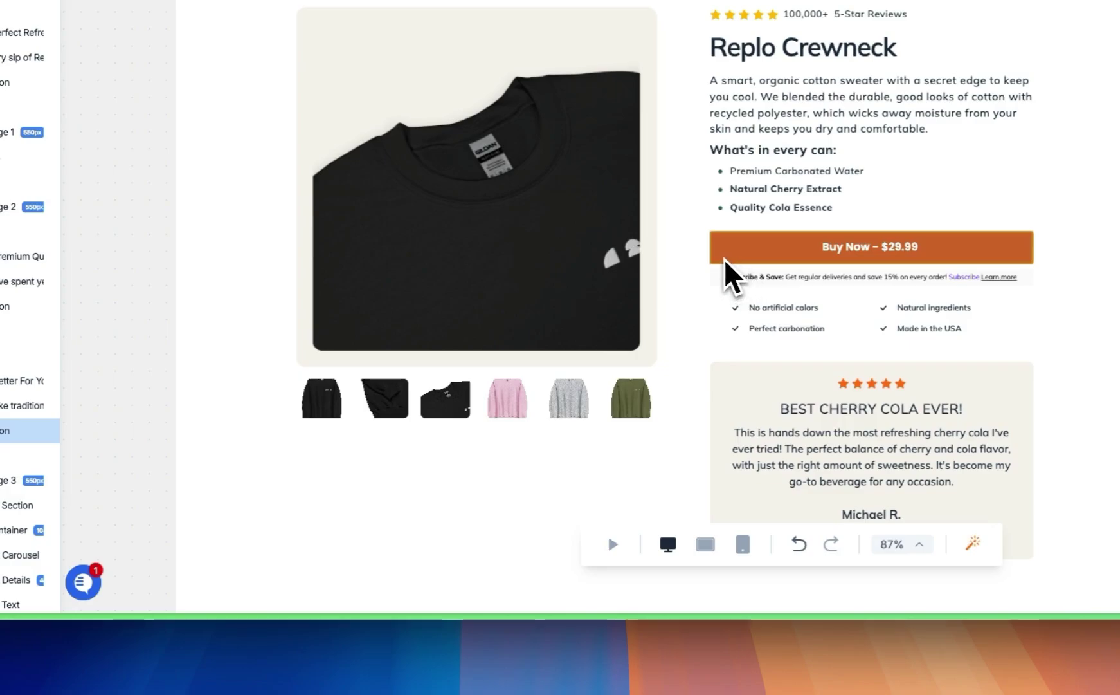
right_click(726, 321)
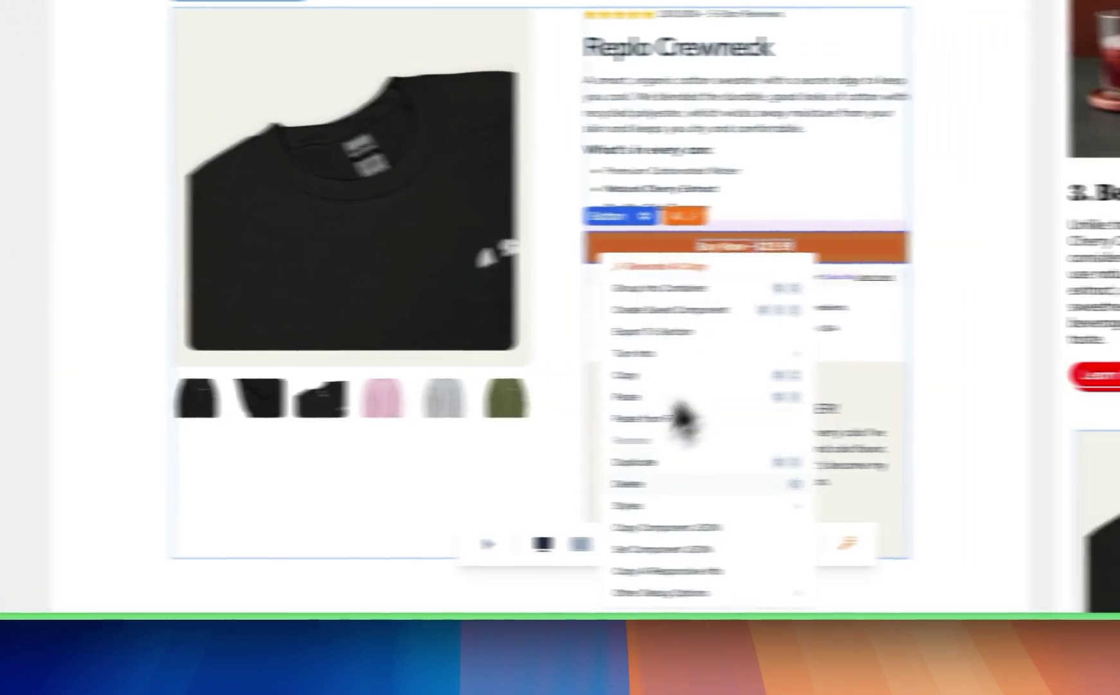
left_click(795, 398)
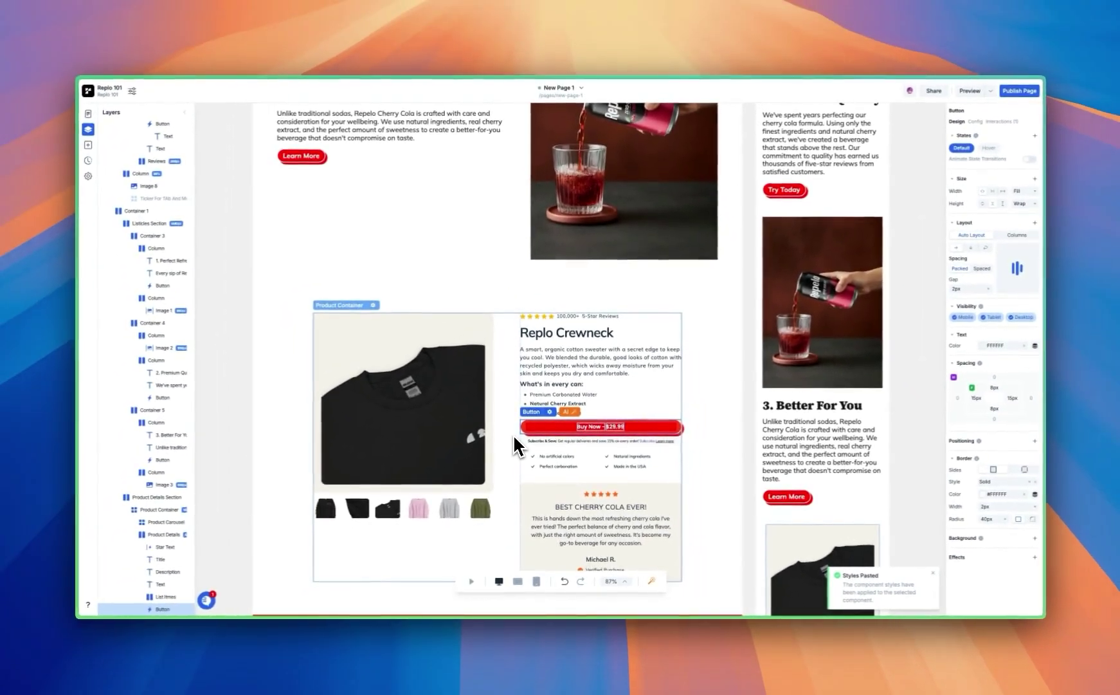
- Delete the Product Indicators thumbnail strip beneath the carousel's main shirt image
left_click(293, 323)
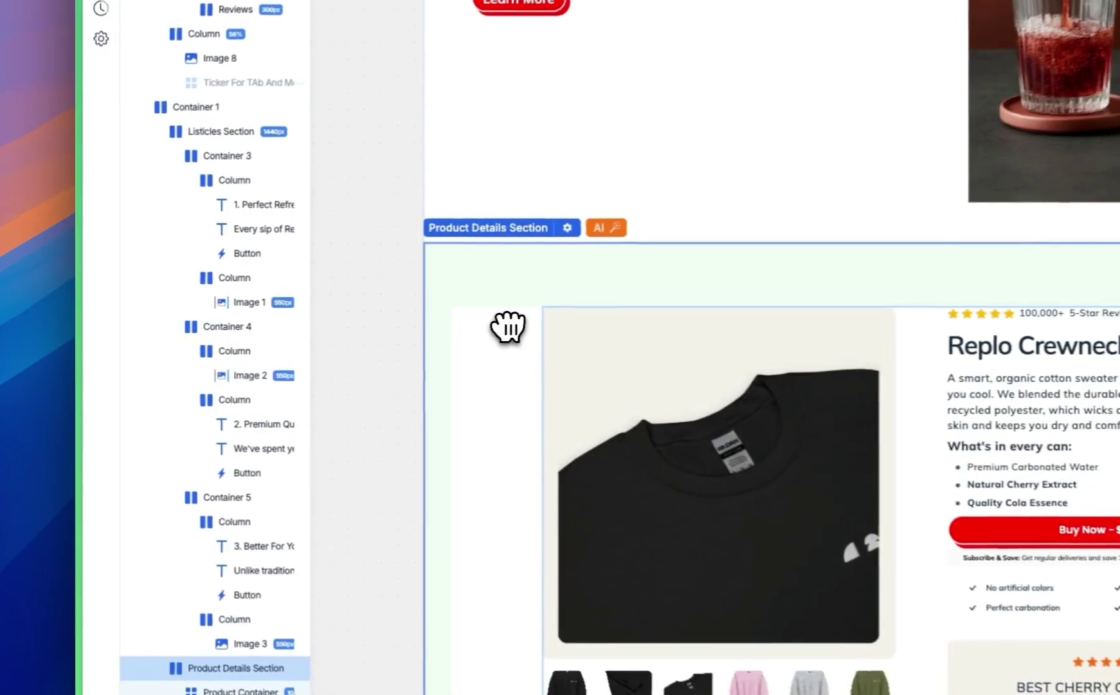
scroll(293, 323, "up", 10)
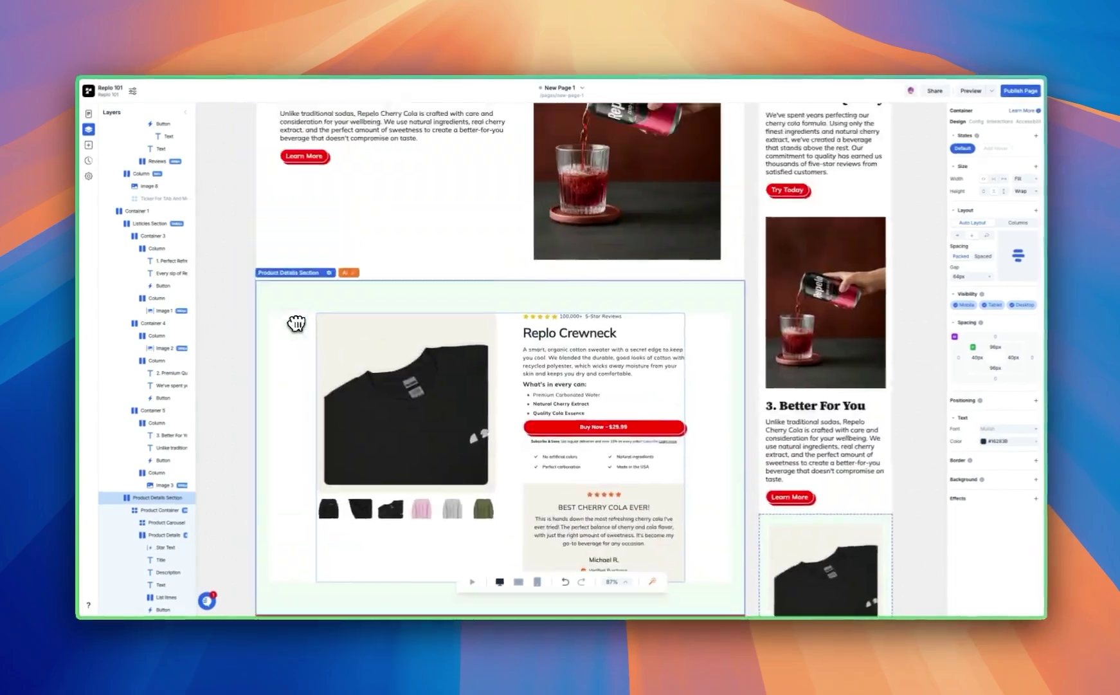
scroll(296, 323, "up", 10)
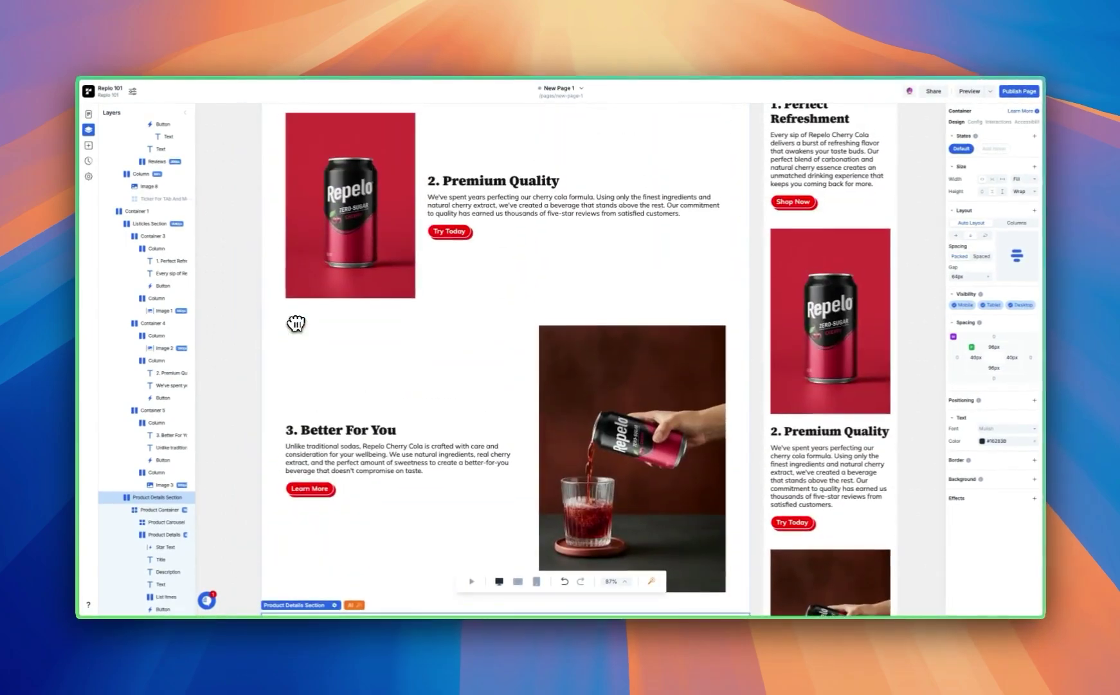
scroll(296, 322, "down", 12)
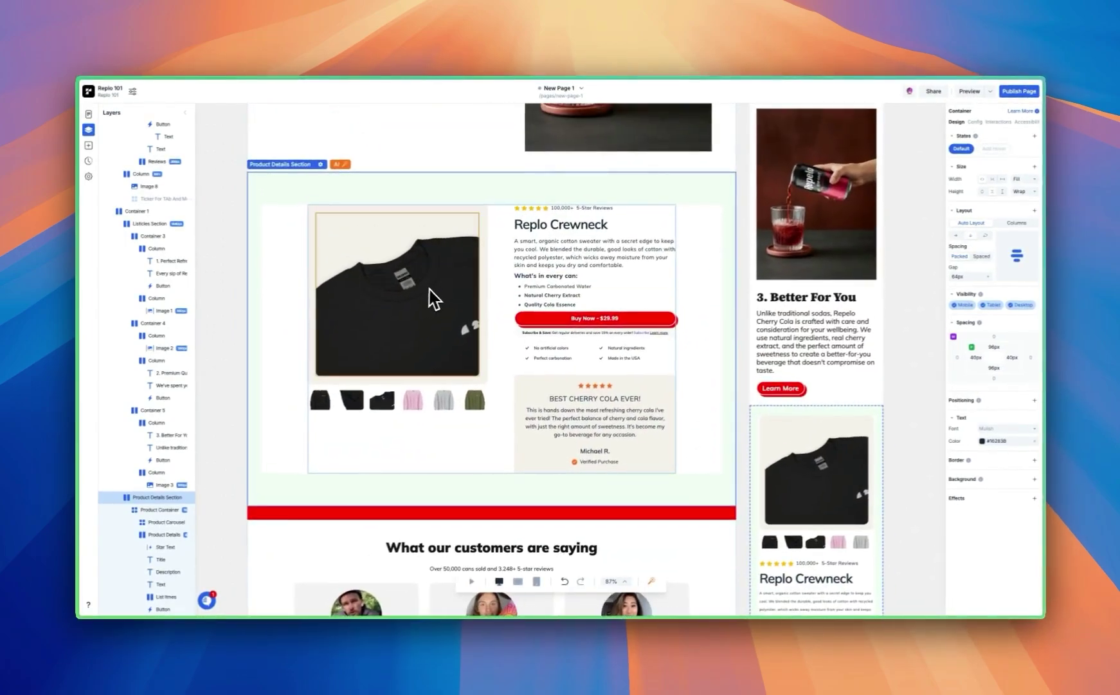
left_click(425, 297)
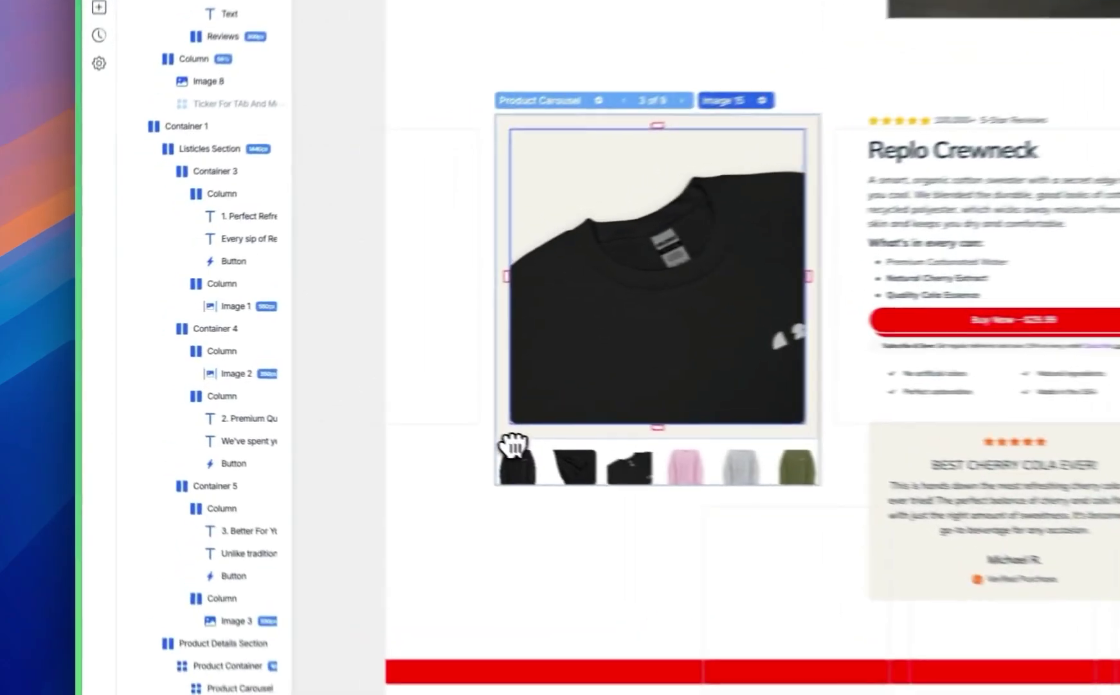
left_click(331, 397)
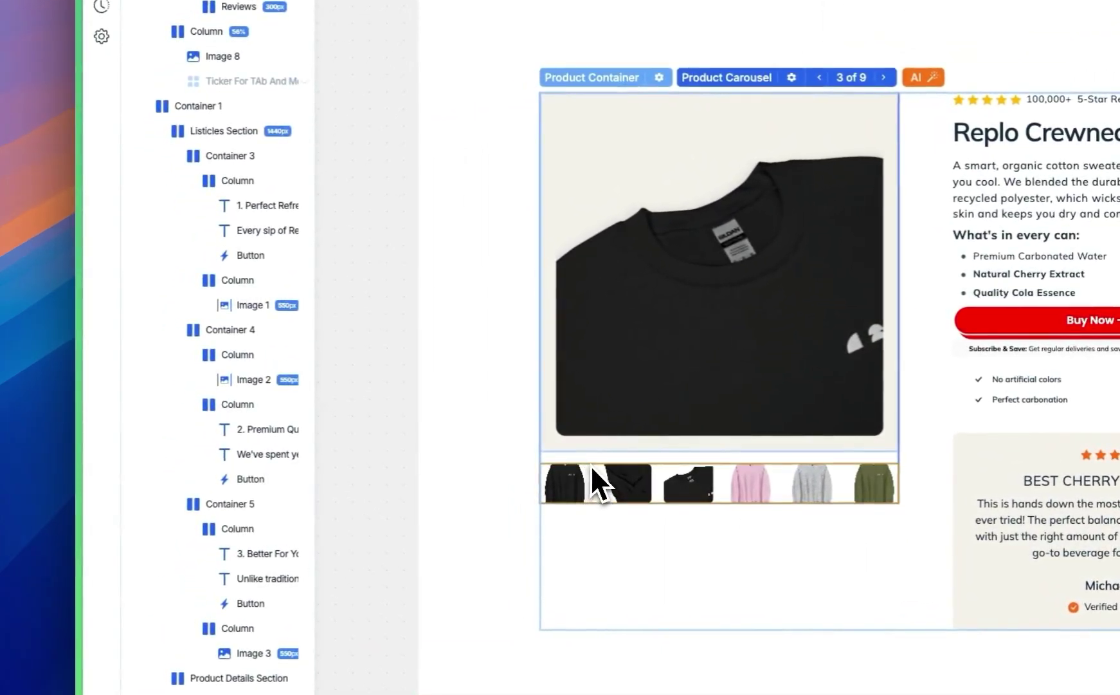
left_click(591, 465)
key("Delete")
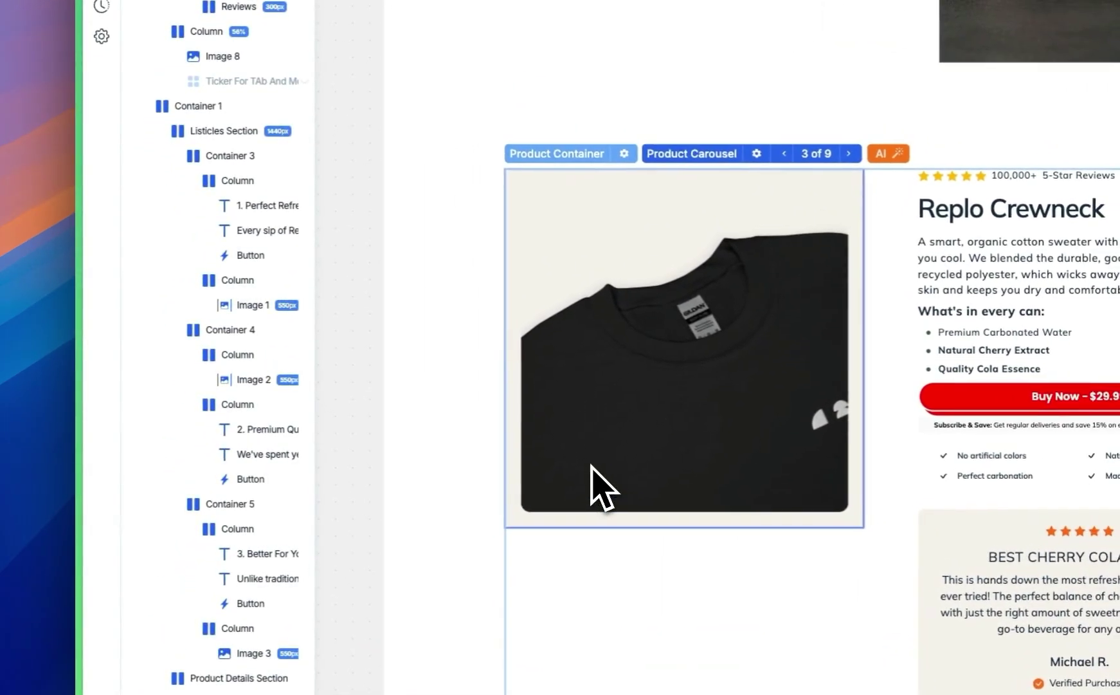
left_click(669, 276)
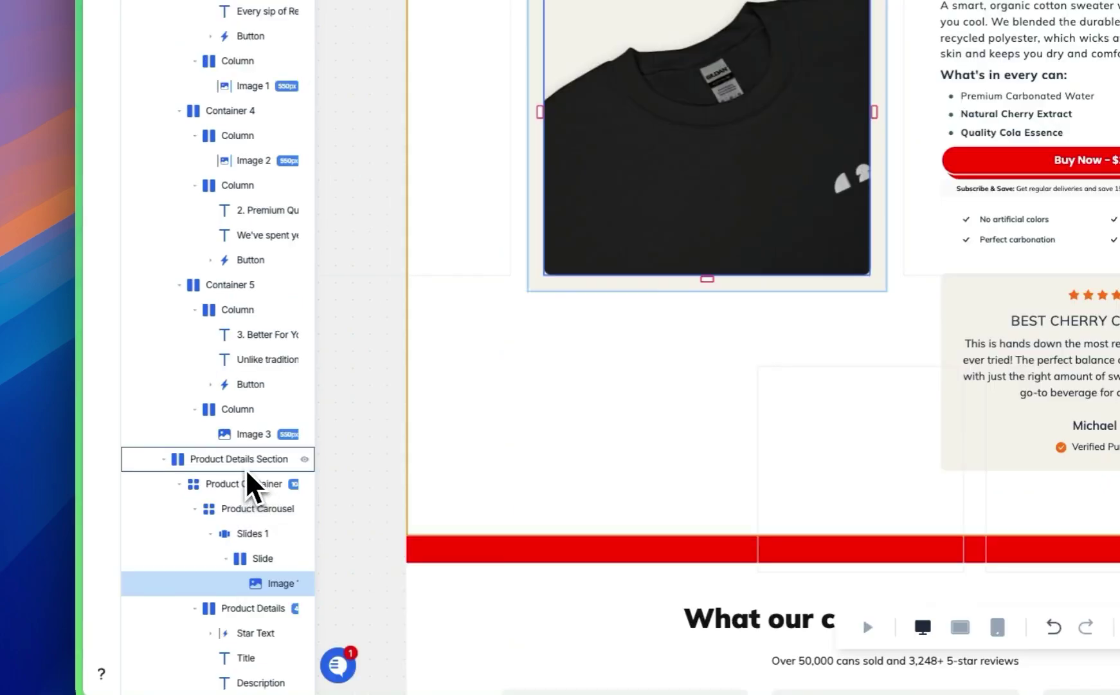
left_click(248, 472)
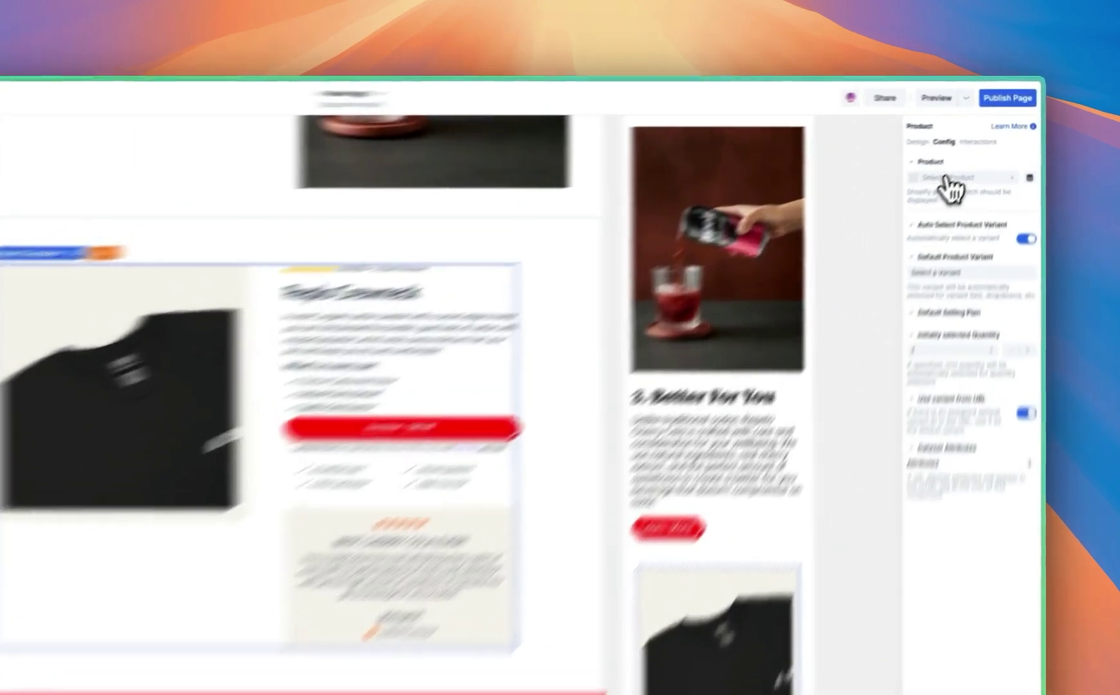
- Choose the Repelo product from the Online Store list as the section's product
left_click(981, 147)
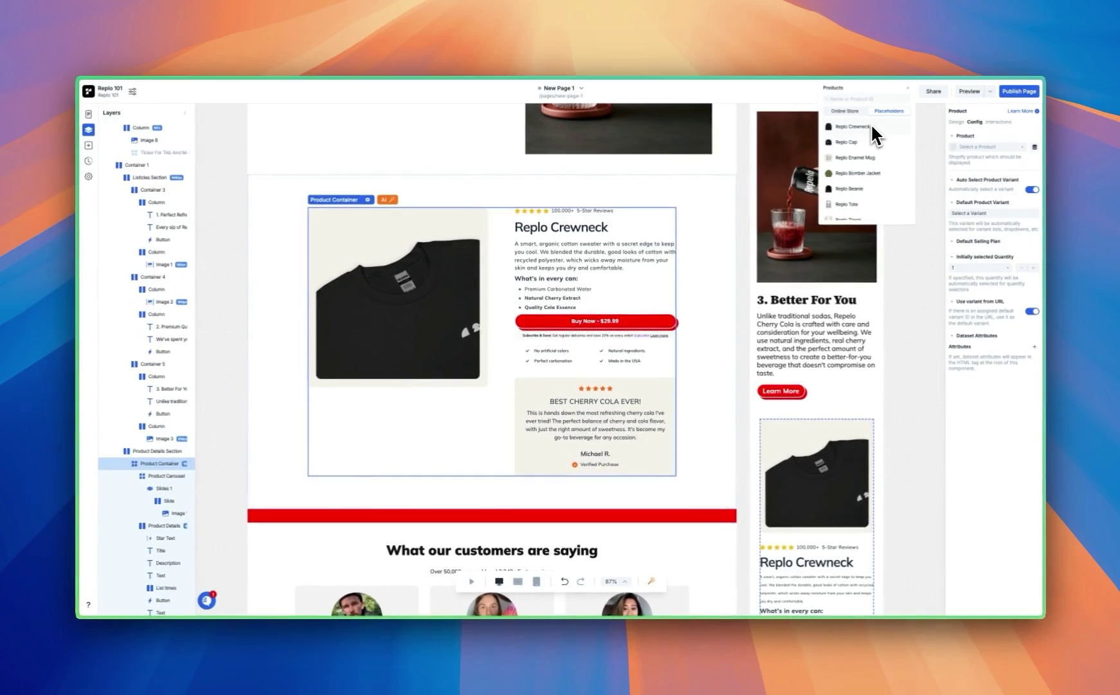
left_click(843, 111)
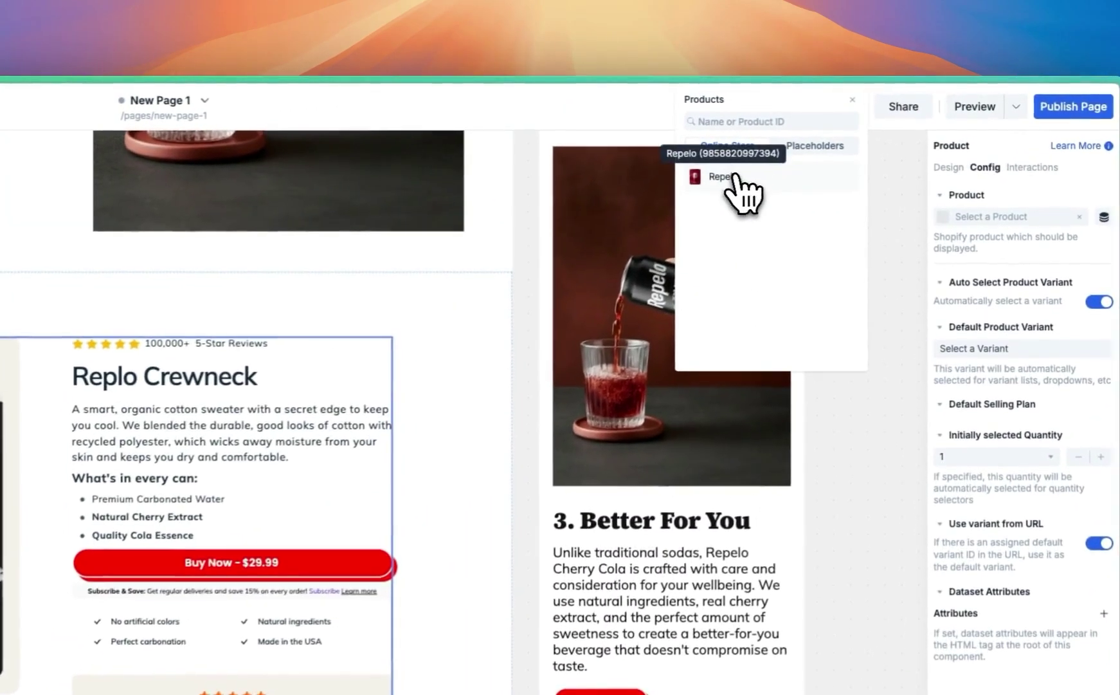
left_click(731, 183)
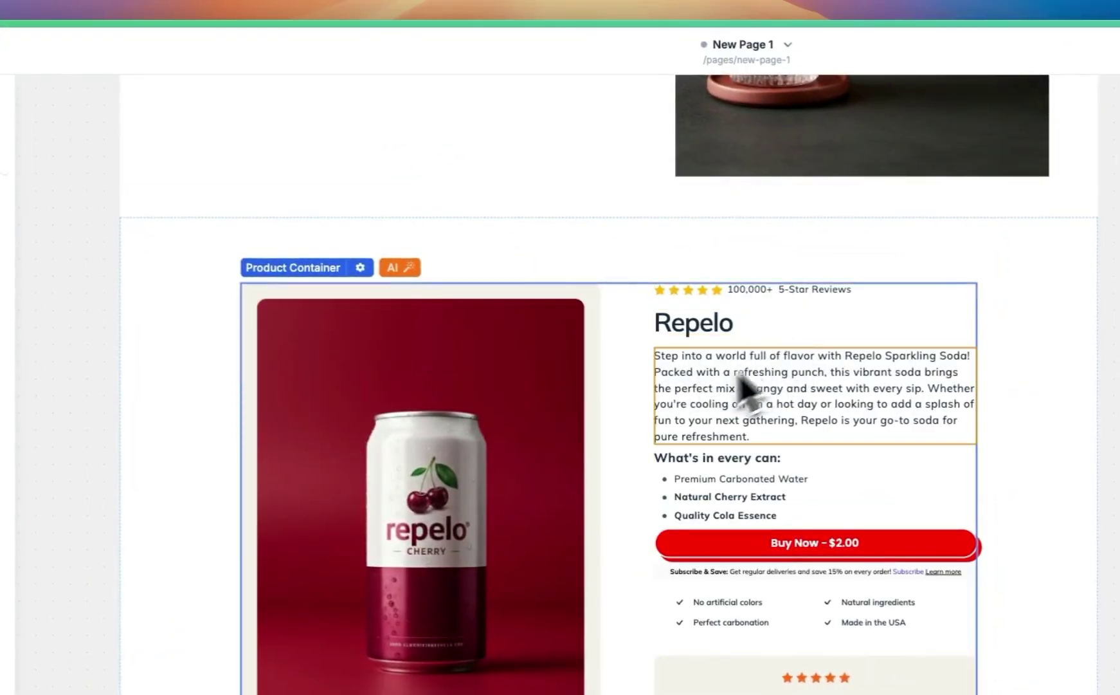
left_click(740, 386)
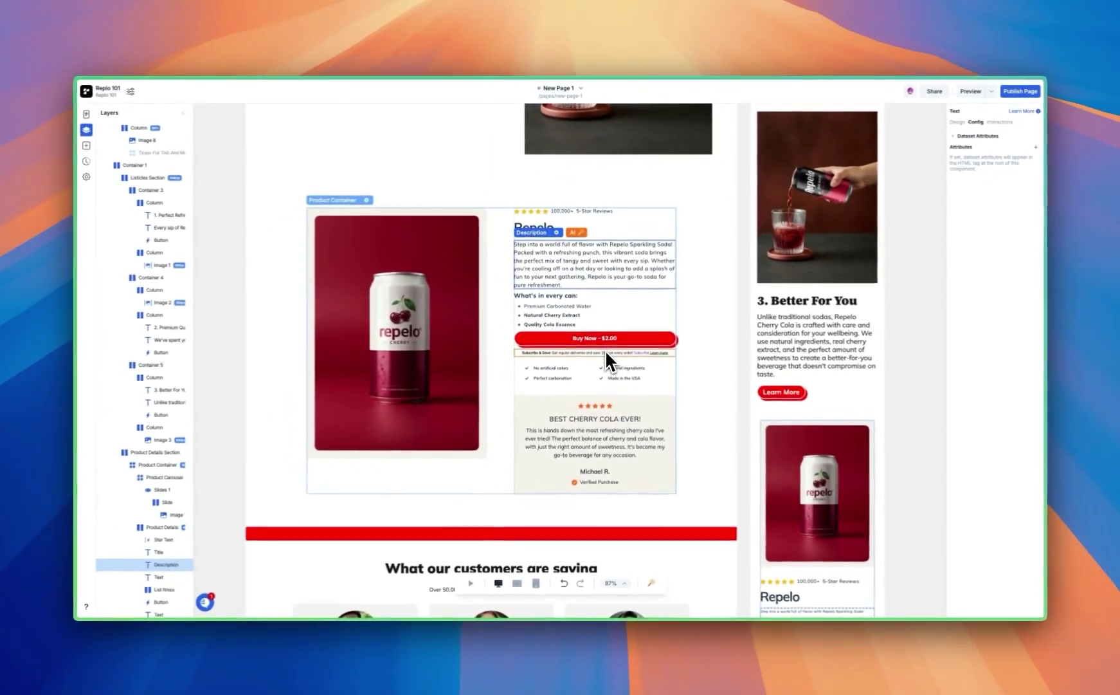
scroll(604, 350, "up", 3)
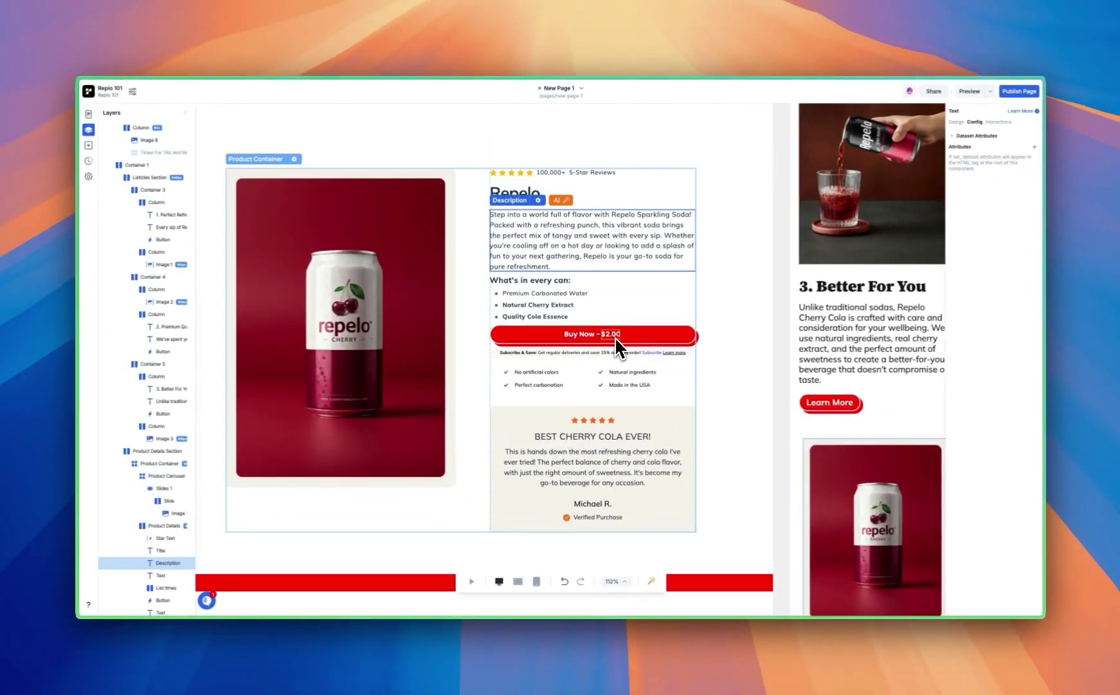
- Bind the description text to the Current Product > Description dynamic data
left_click(957, 122)
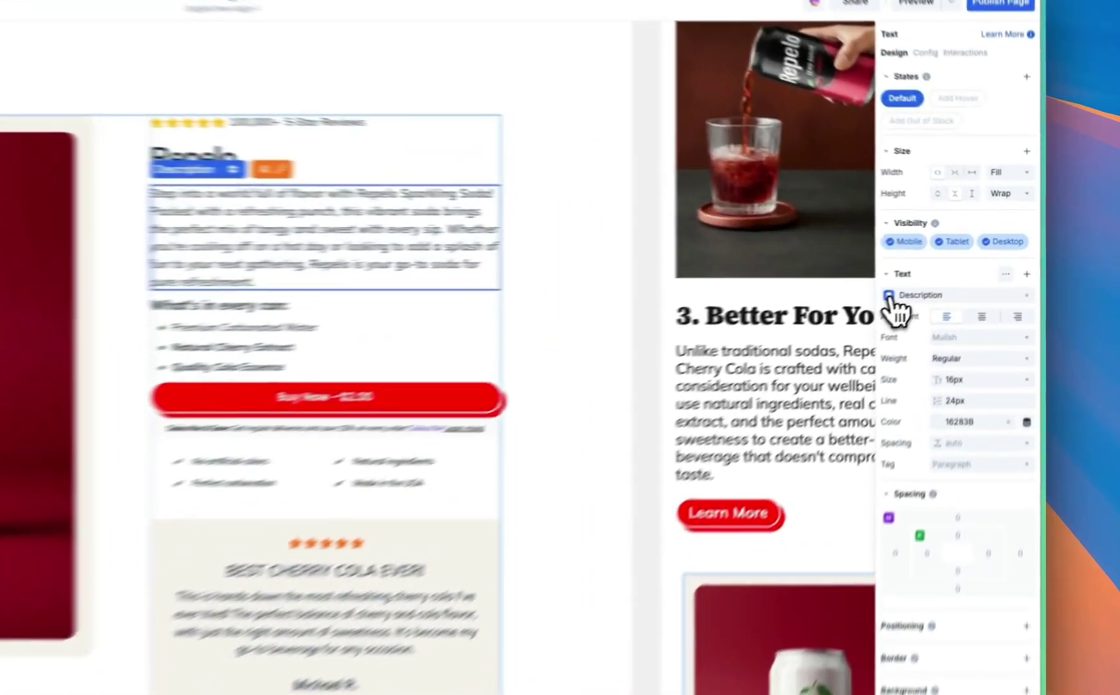
left_click(956, 266)
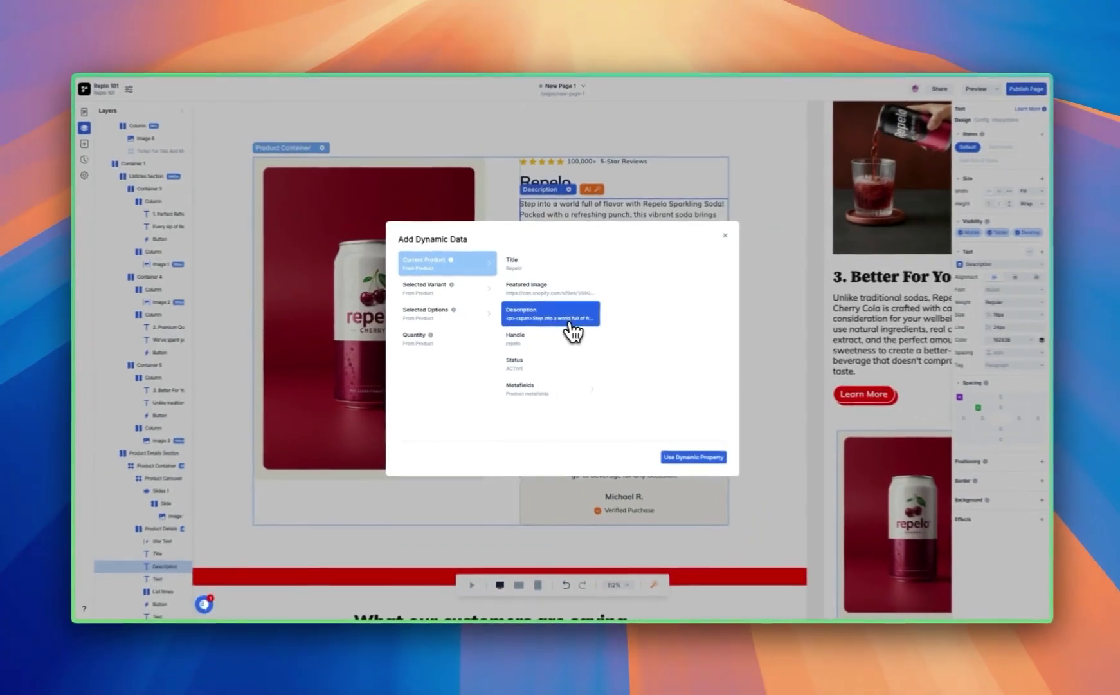
left_click(690, 455)
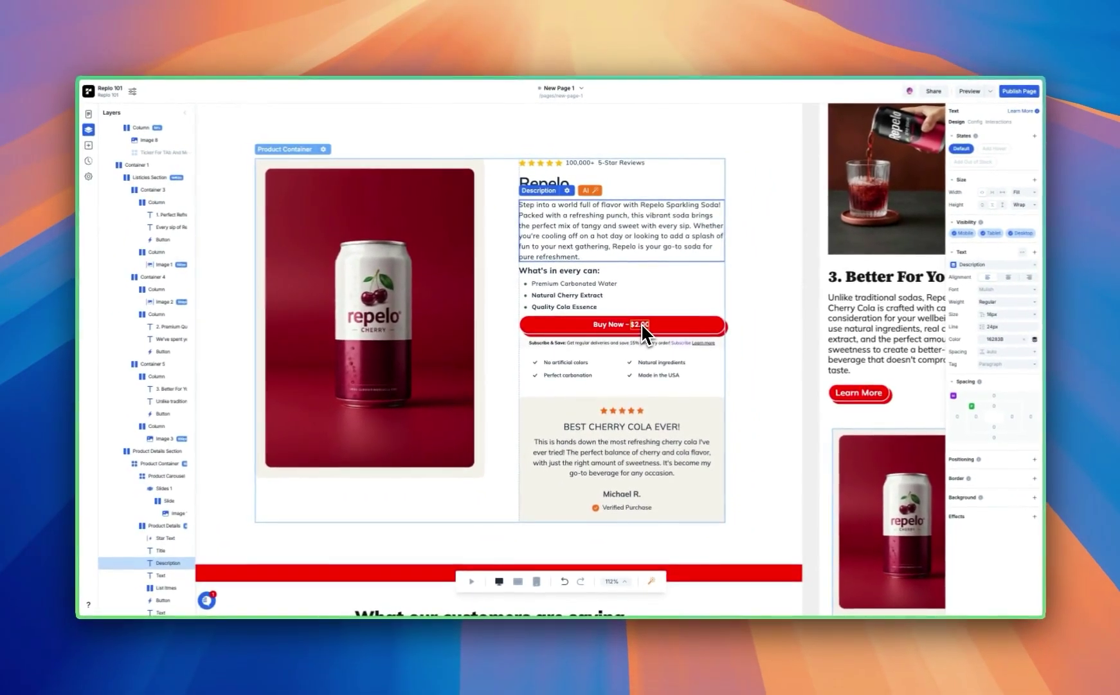
left_click(544, 329)
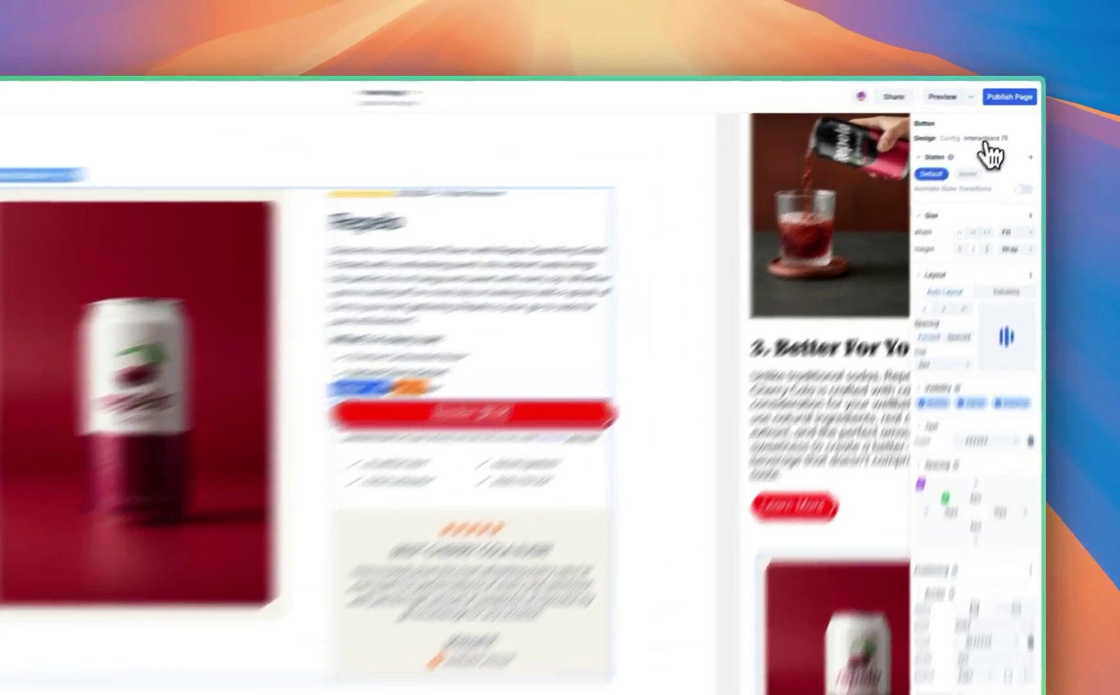
- Change Buy Now's Add Product to Cart click action to go to checkout instead of cart
left_click(999, 122)
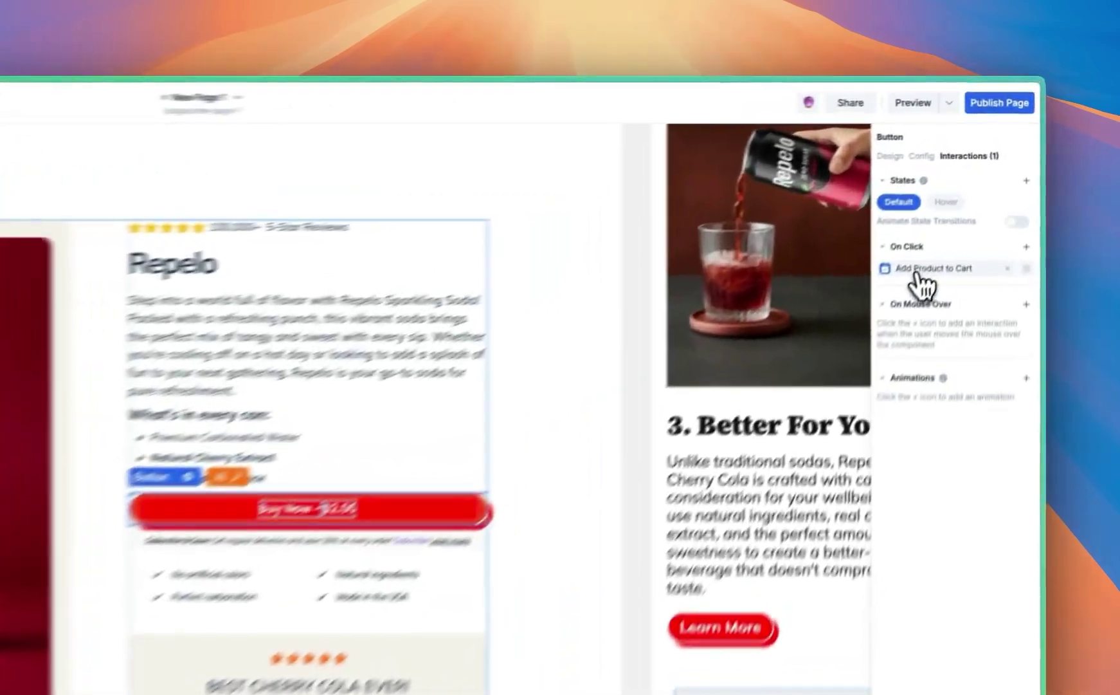
left_click(979, 186)
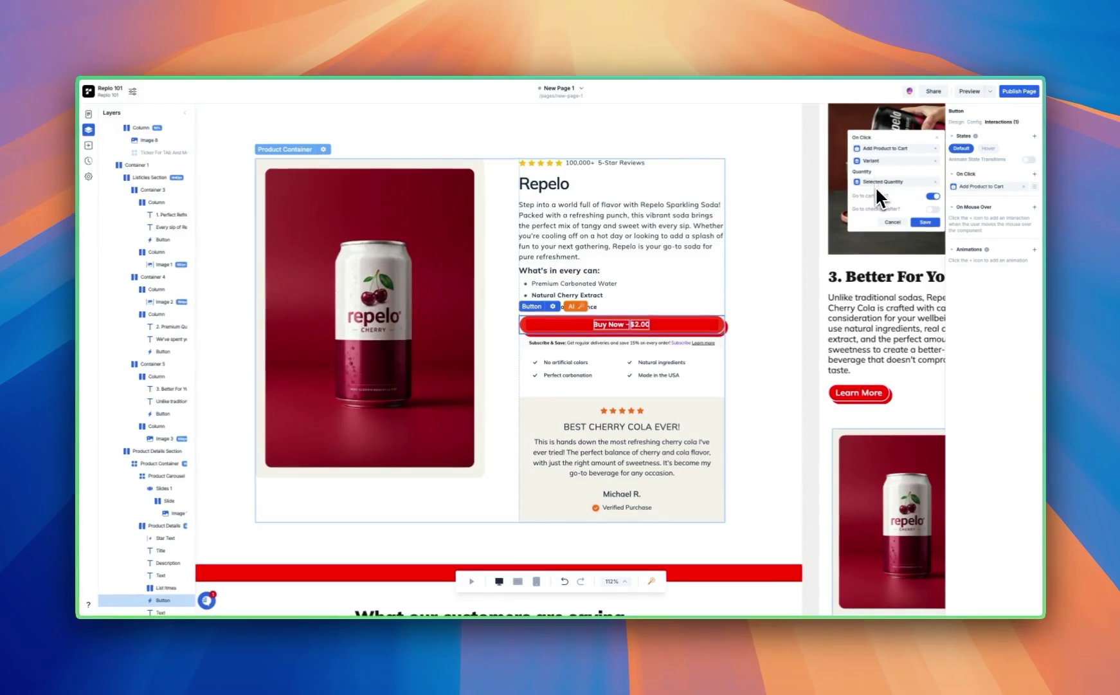
left_click(932, 198)
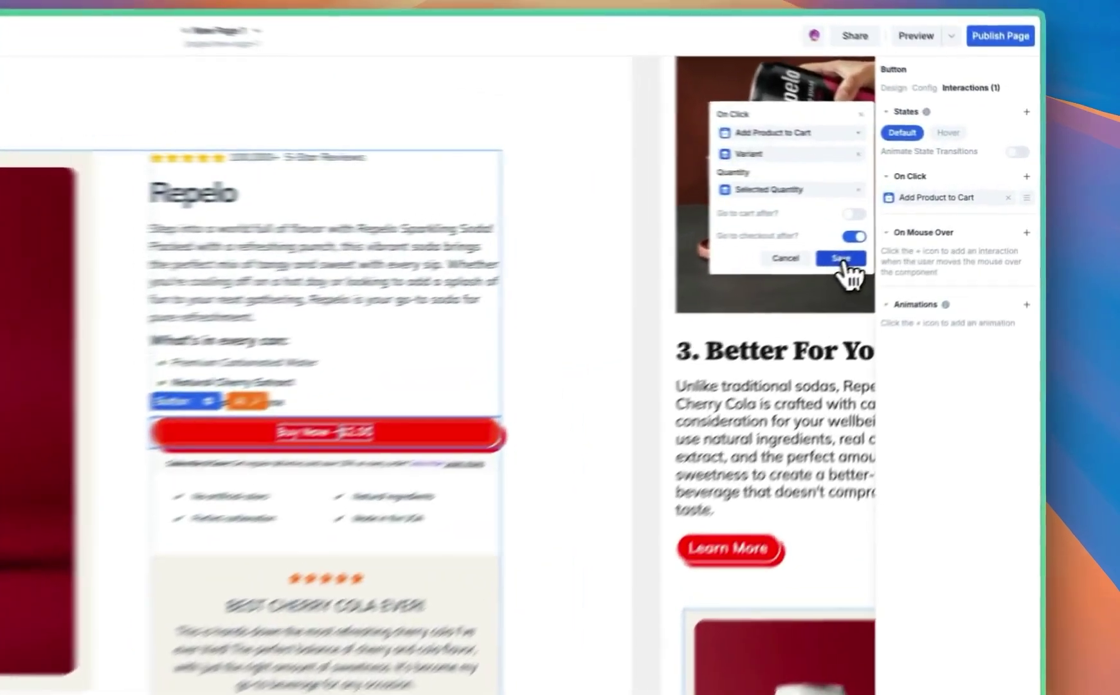
left_click(926, 222)
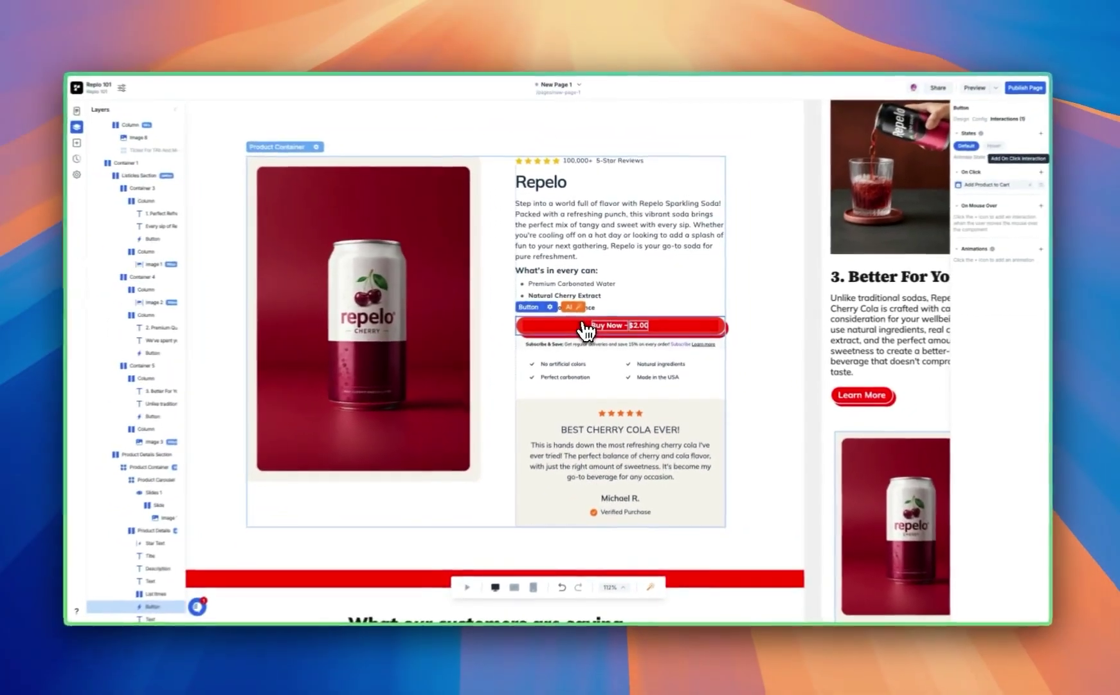
- Drag a Quantity Selector from the Insert panel's Product Data group above Buy Now
left_click(88, 145)
mouse_move(139, 275)
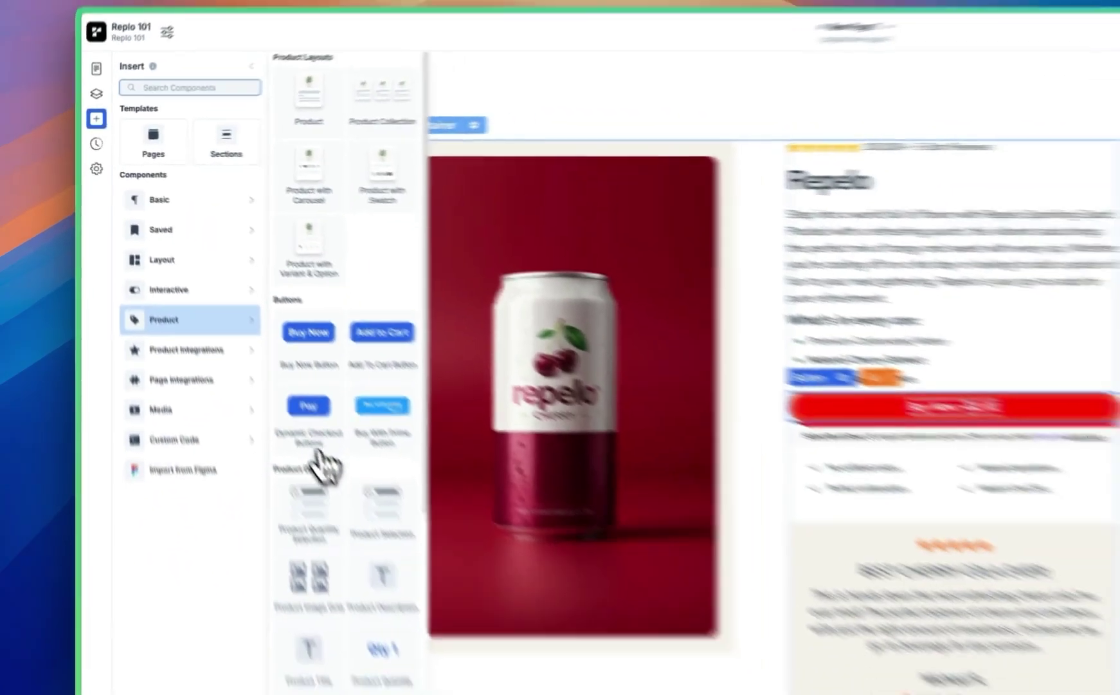
scroll(360, 438, "down", 3)
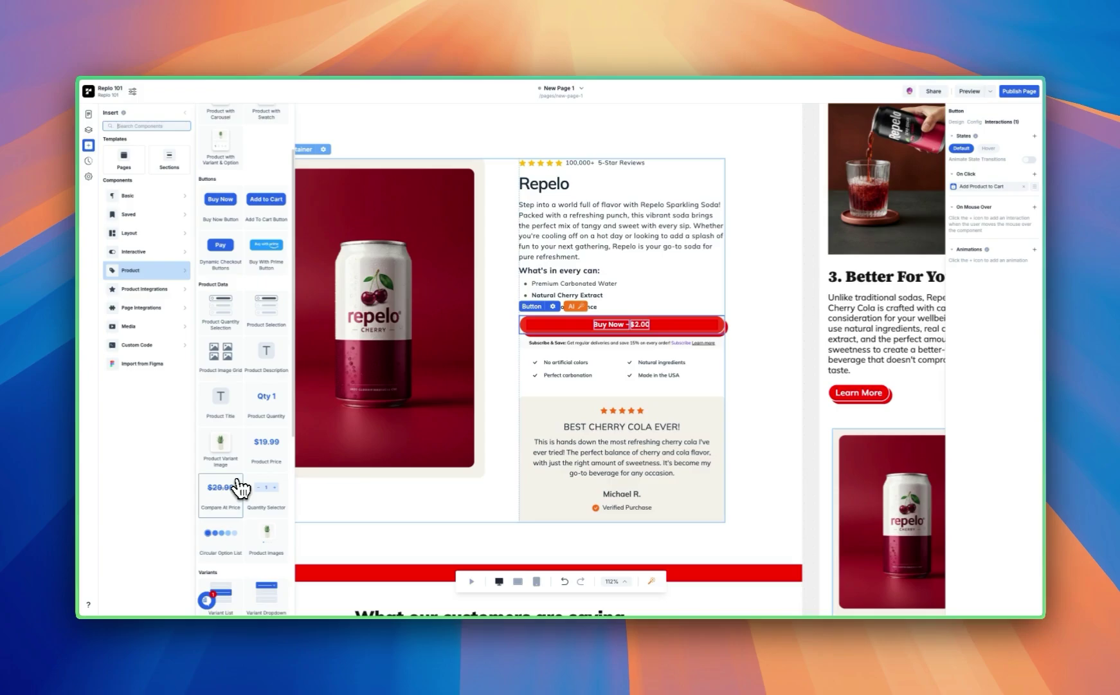
scroll(240, 489, "down", 1)
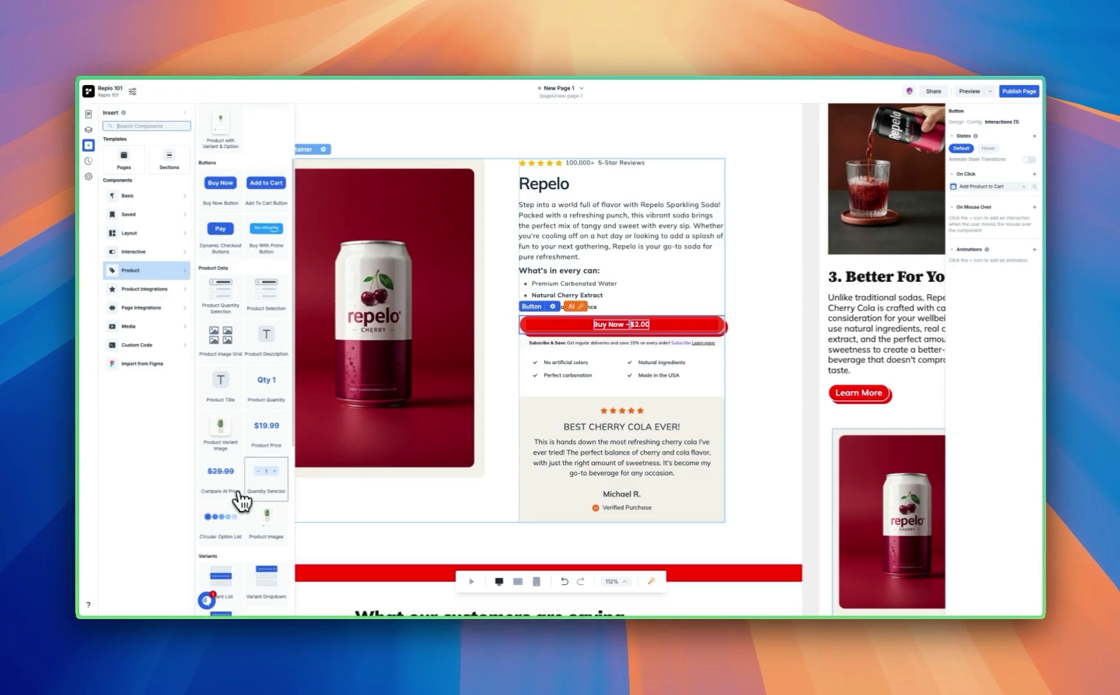
left_click_drag(261, 484, 592, 345)
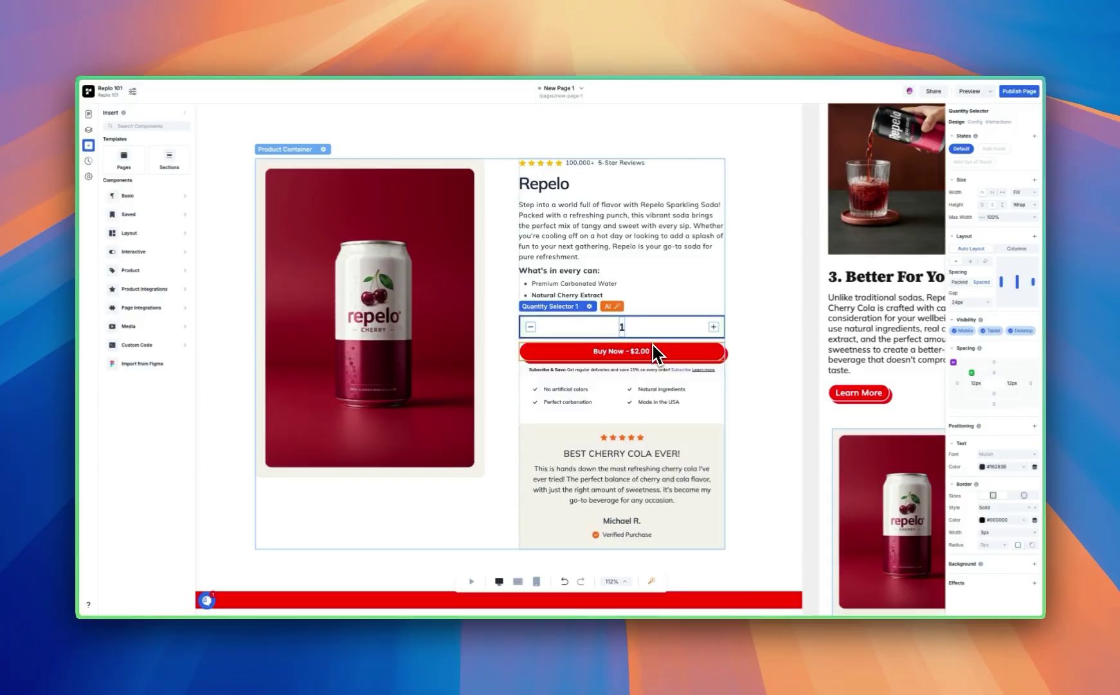
- Scroll back to the hero section and select its BUY NOW button
left_click(655, 353)
scroll(583, 348, "down", 5)
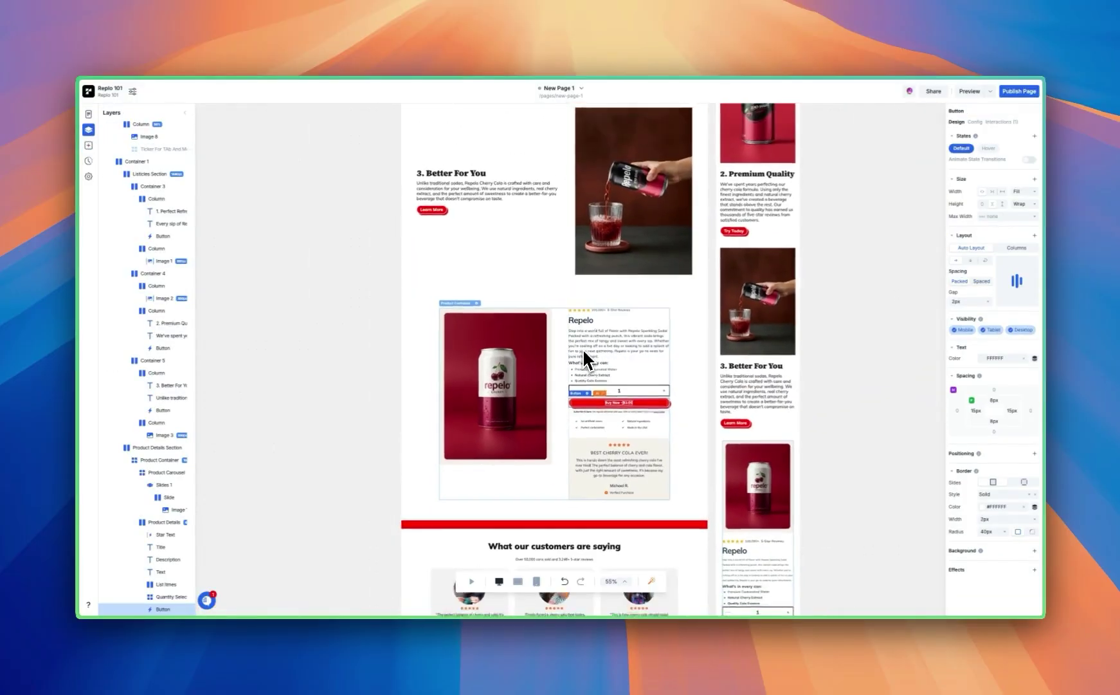
scroll(583, 348, "up", 10)
scroll(582, 357, "down", 10)
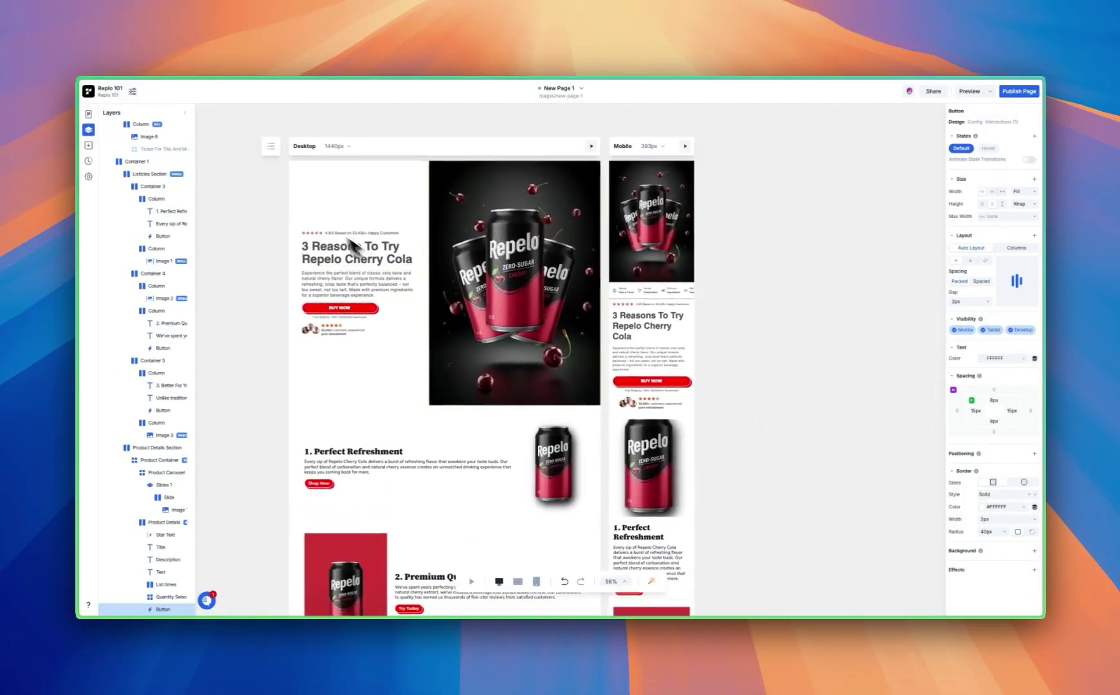
scroll(411, 424, "down", 8)
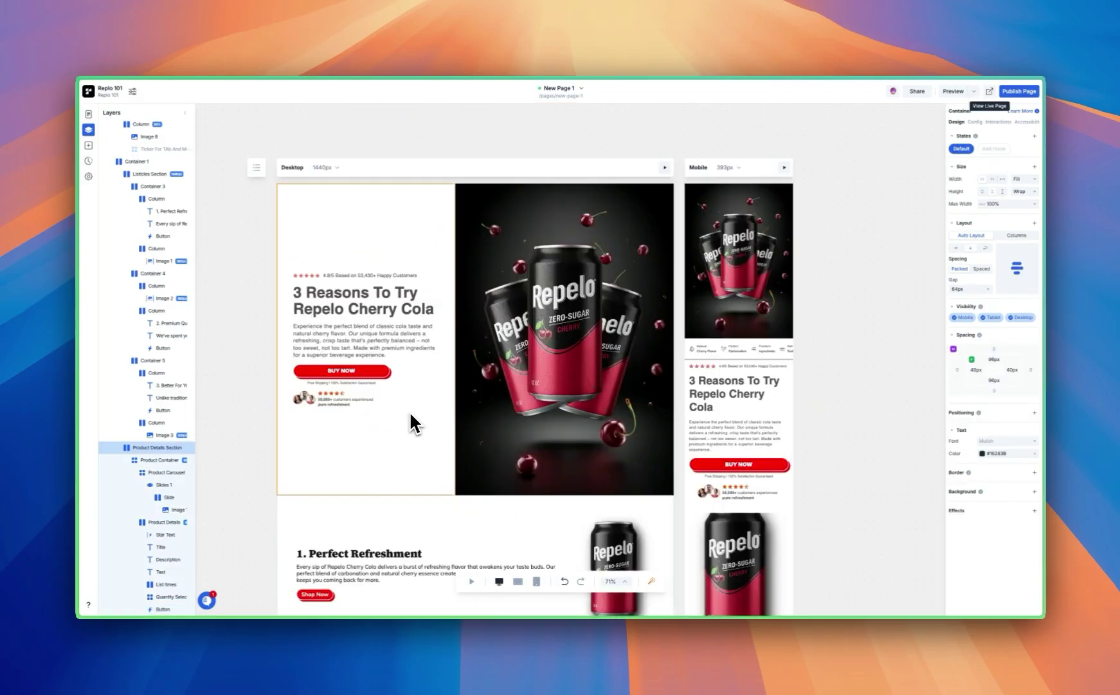
scroll(409, 410, "down", 3)
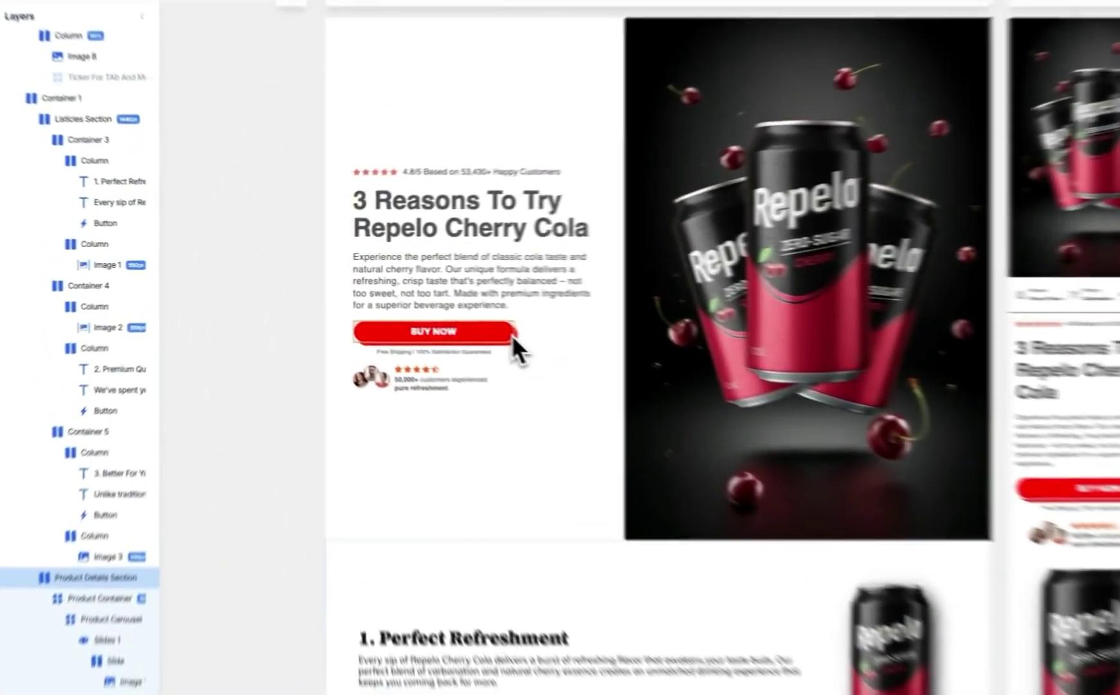
left_click(402, 301)
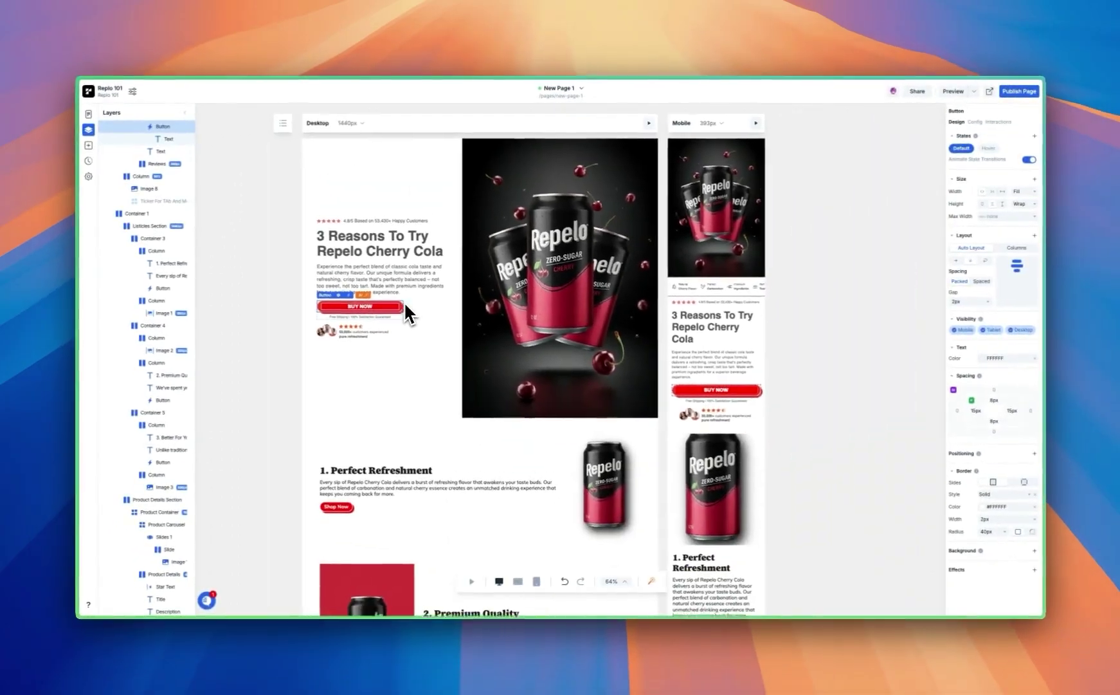
scroll(413, 338, "down", 15)
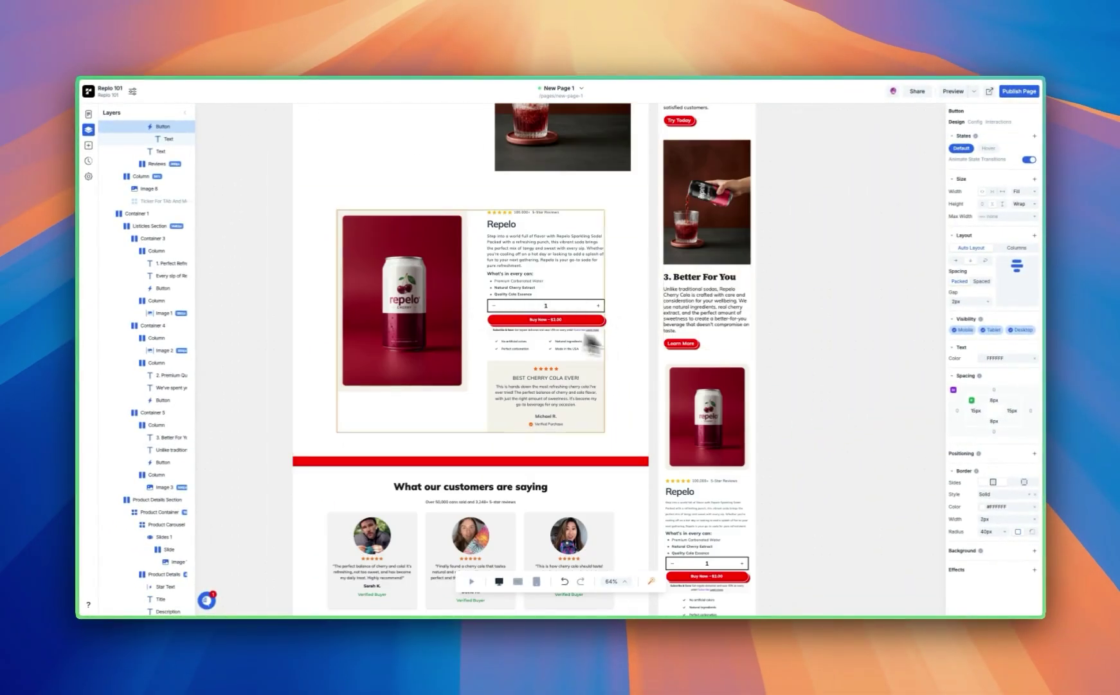
scroll(546, 313, "up", 15)
scroll(412, 369, "up", 5)
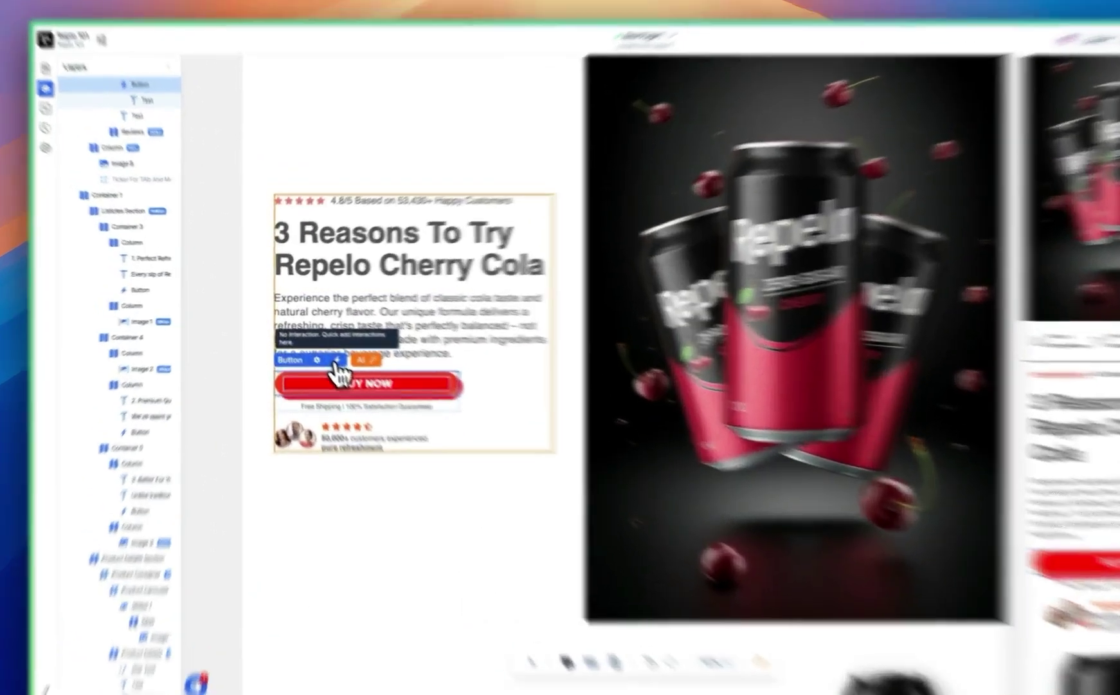
- Add an On Click scroll-to-'product' hashmark interaction to the BUY NOW button
left_click(318, 344)
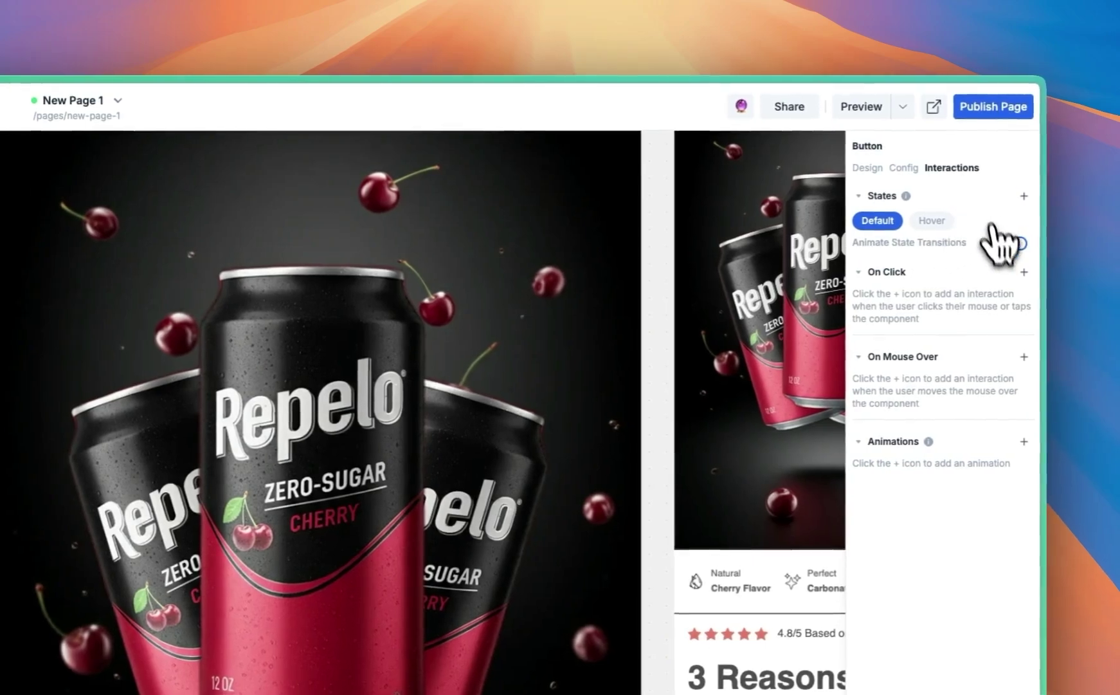
left_click(1018, 243)
left_click(1024, 271)
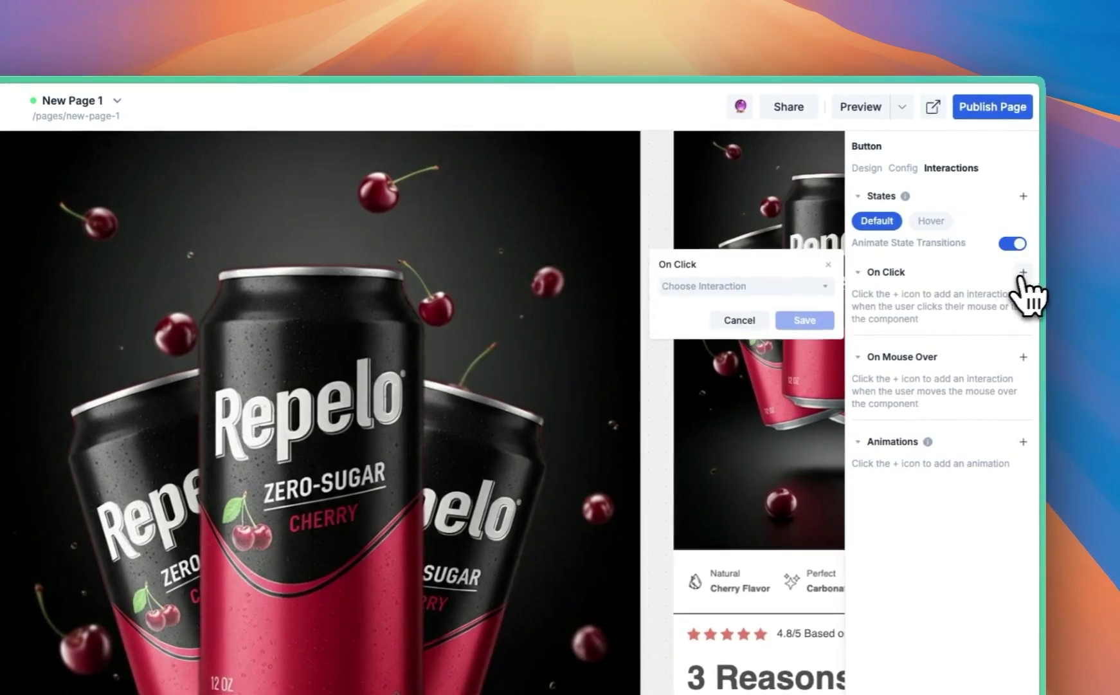
left_click(733, 294)
left_click(739, 443)
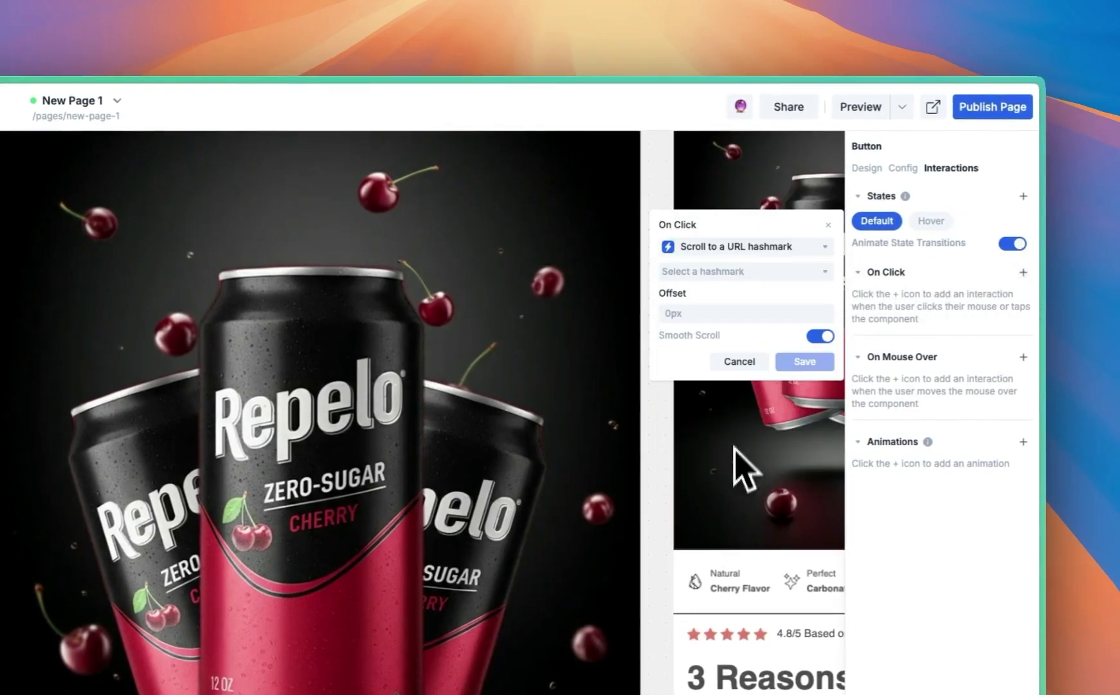
left_click(736, 271)
left_click(739, 293)
left_click(805, 339)
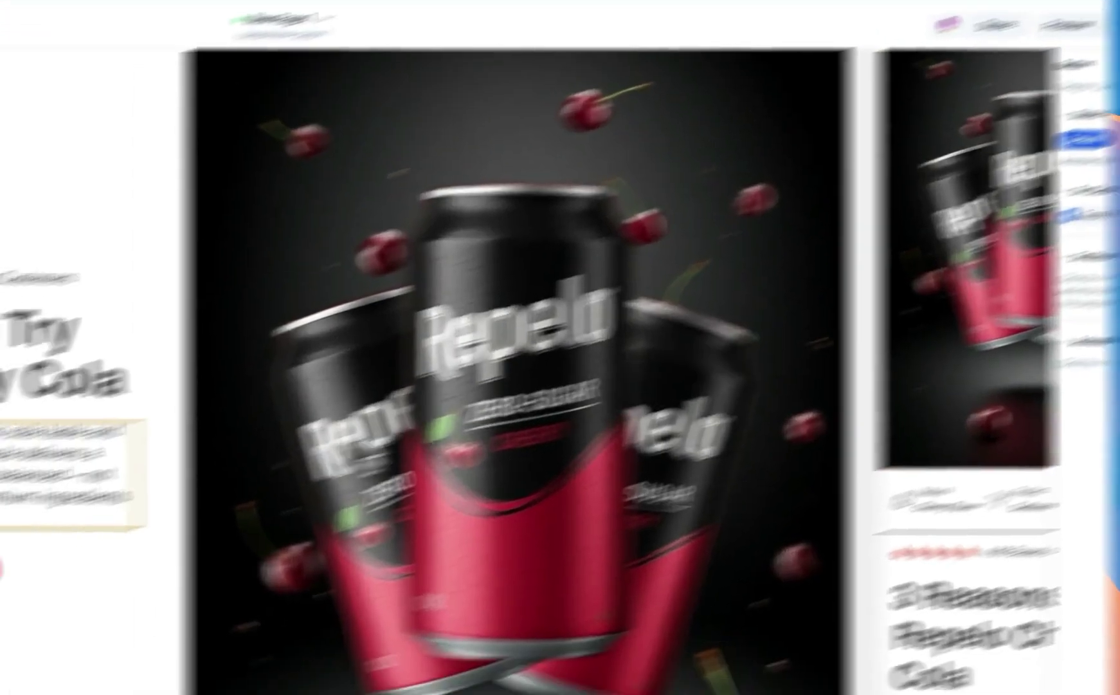
- Give the Shop Now button the same On Click scroll-to-'product' hashmark interaction
scroll(408, 430, "down", 10)
left_click(362, 357)
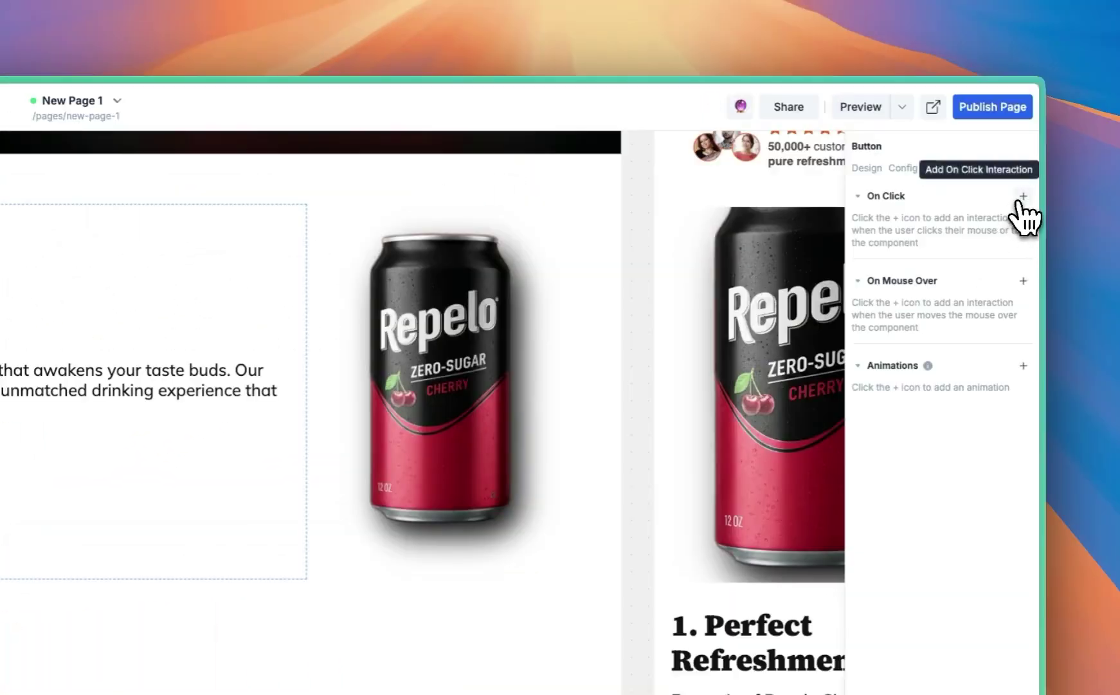
left_click(1023, 195)
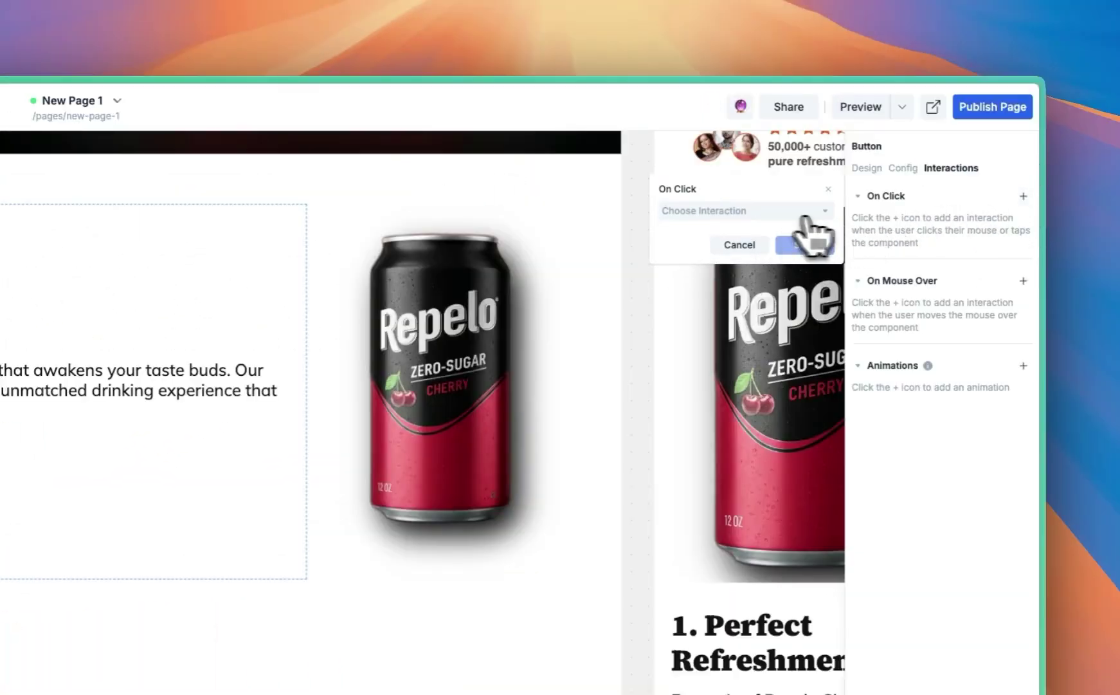
left_click(804, 214)
left_click(734, 370)
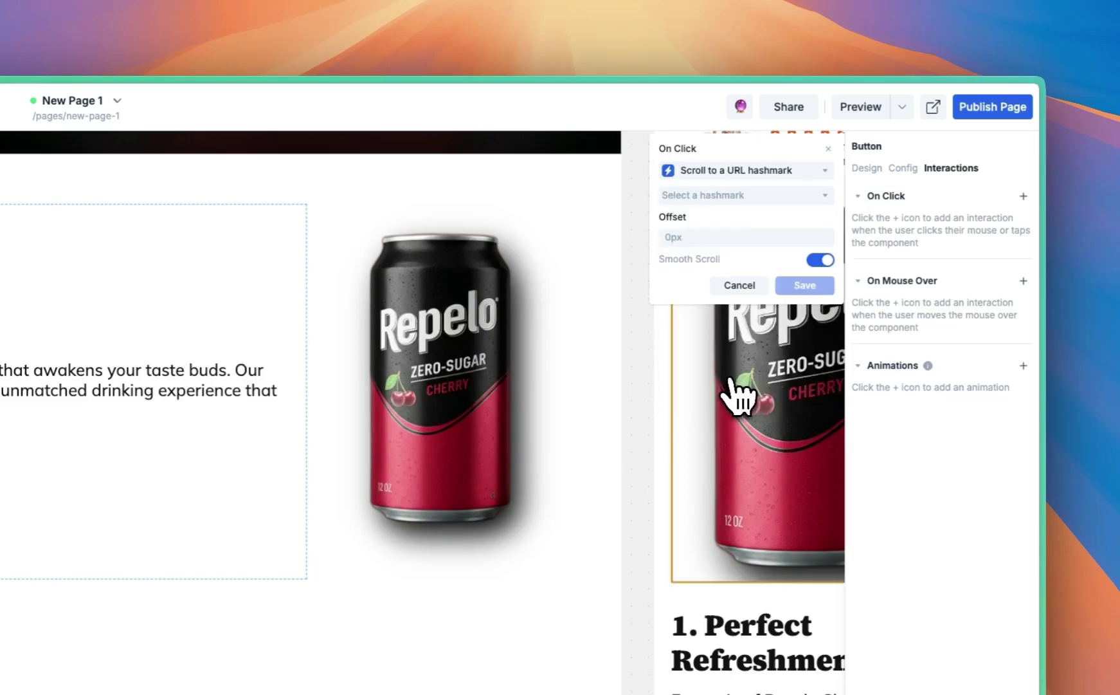
left_click(714, 195)
left_click(708, 226)
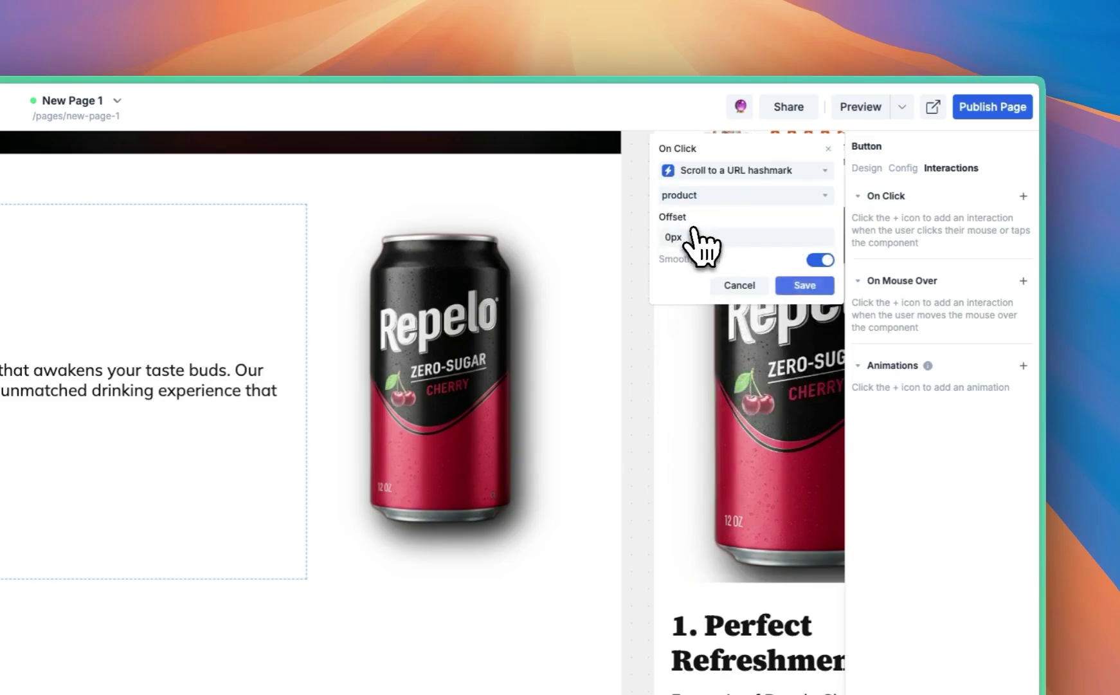
left_click(807, 286)
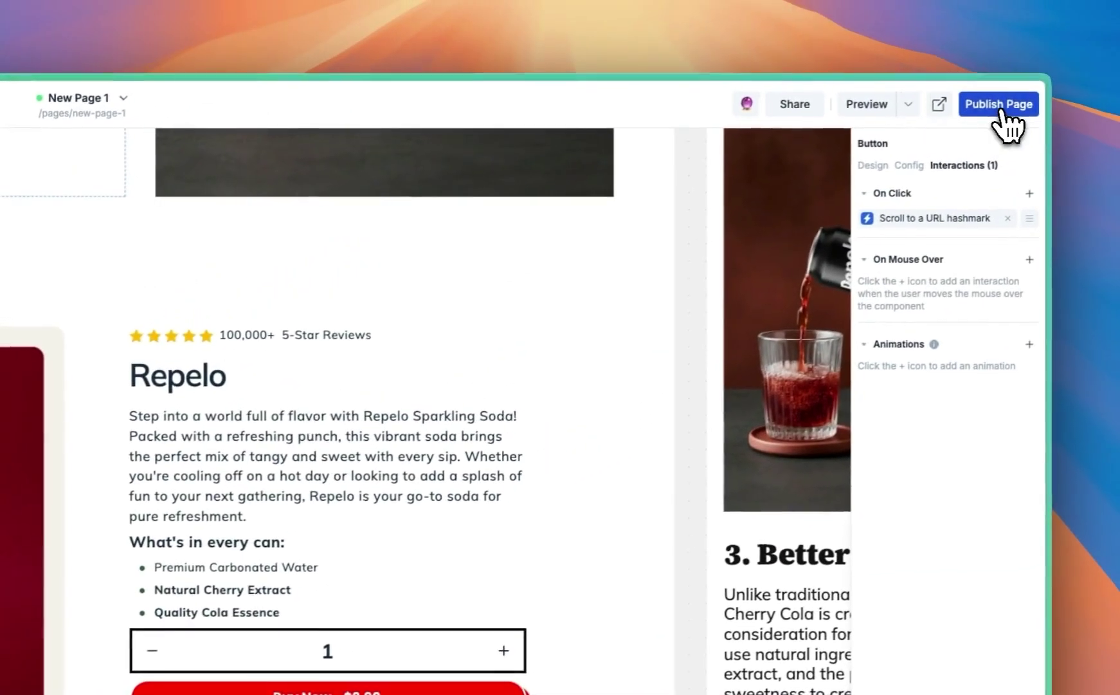
left_click(992, 107)
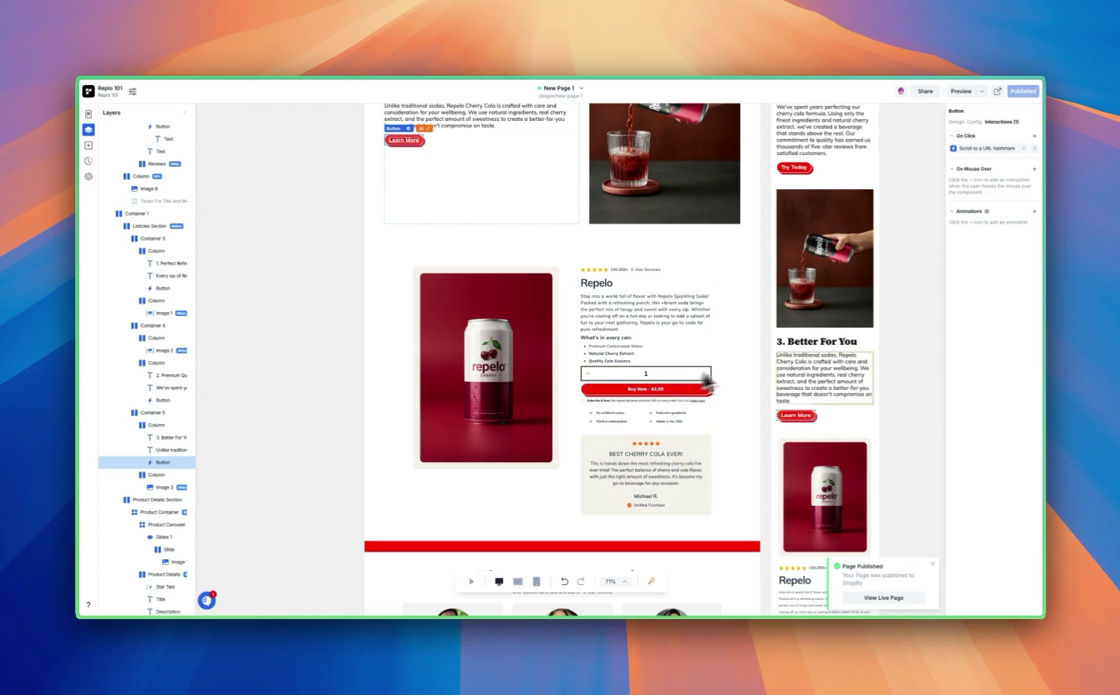
left_click(997, 93)
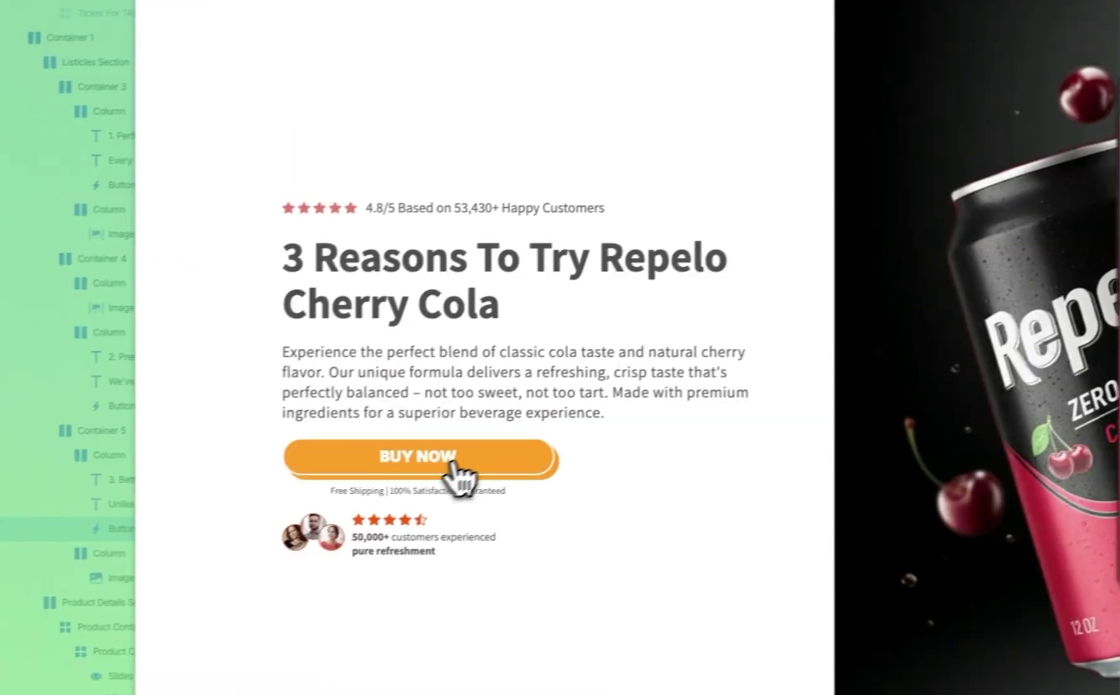
left_click(454, 473)
scroll(494, 464, "up", 5)
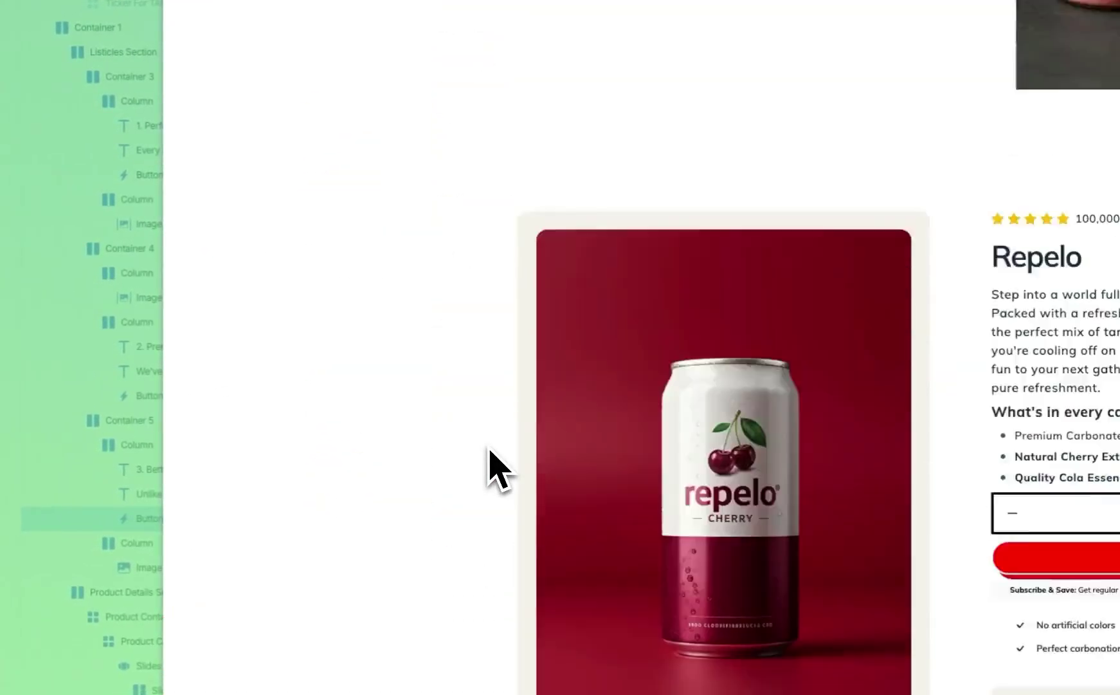
scroll(494, 464, "up", 15)
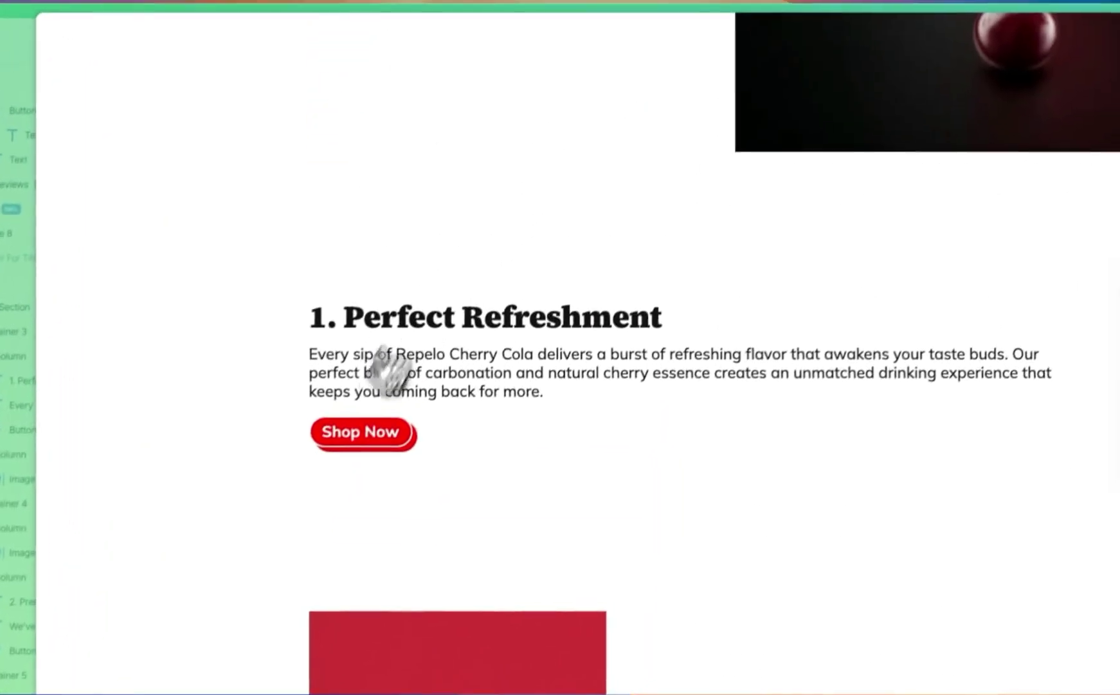
left_click(360, 431)
scroll(333, 465, "up", 8)
left_click(367, 421)
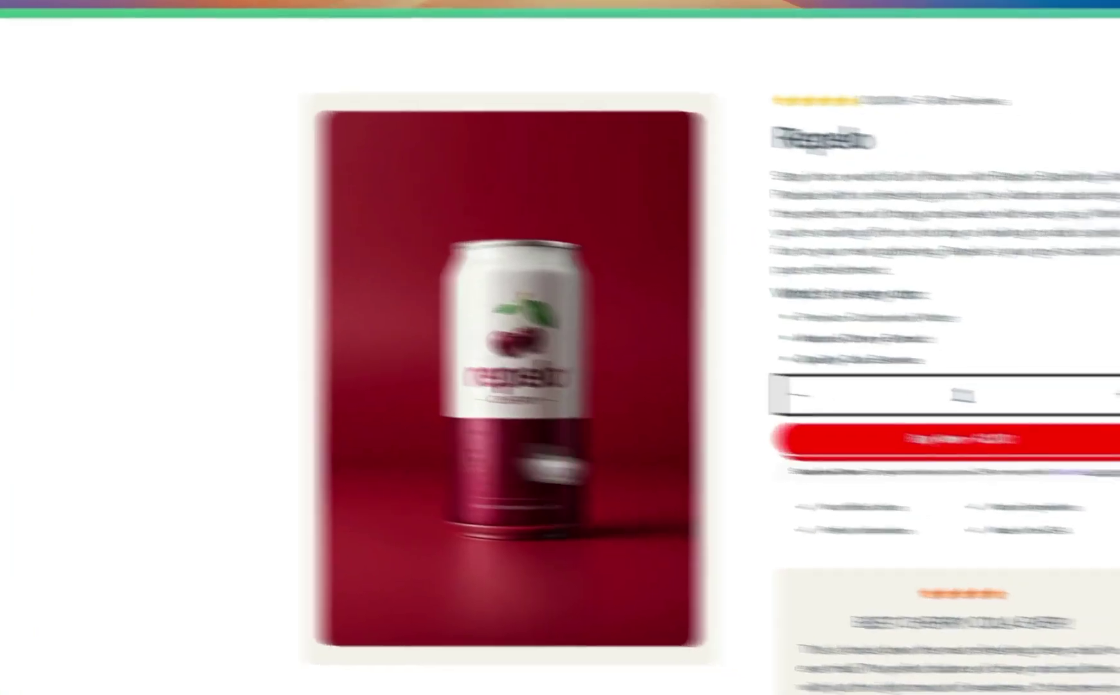
left_click(675, 338)
left_click(668, 337)
left_click(667, 337)
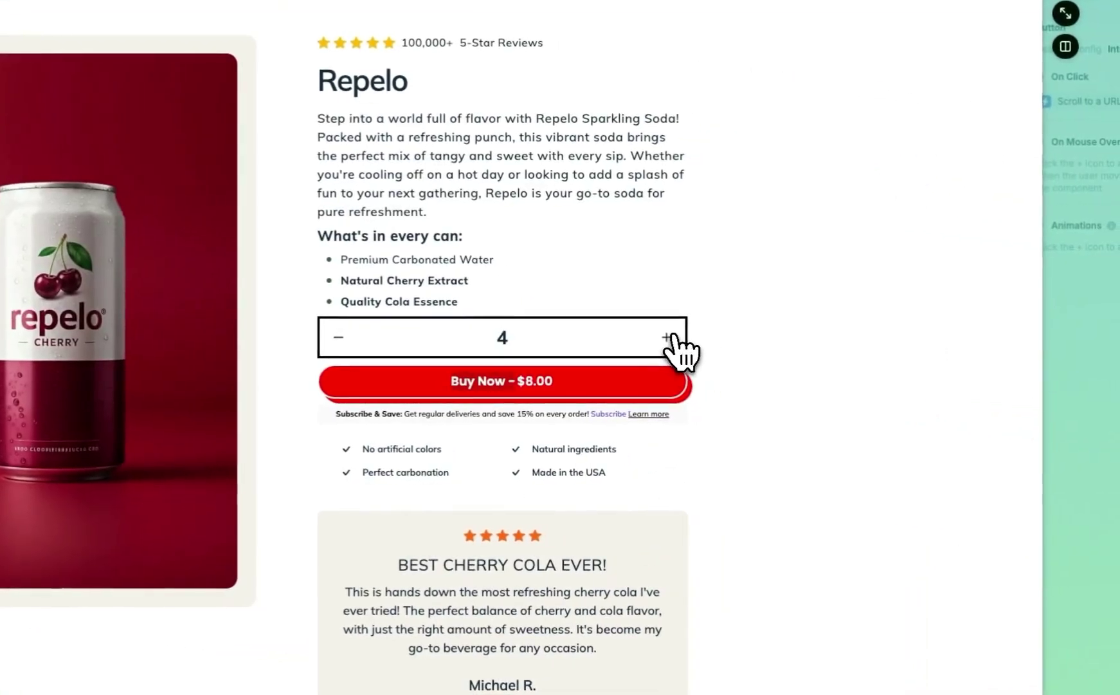
left_click(667, 337)
left_click(666, 337)
left_click(666, 337)
left_click(667, 337)
left_click(666, 337)
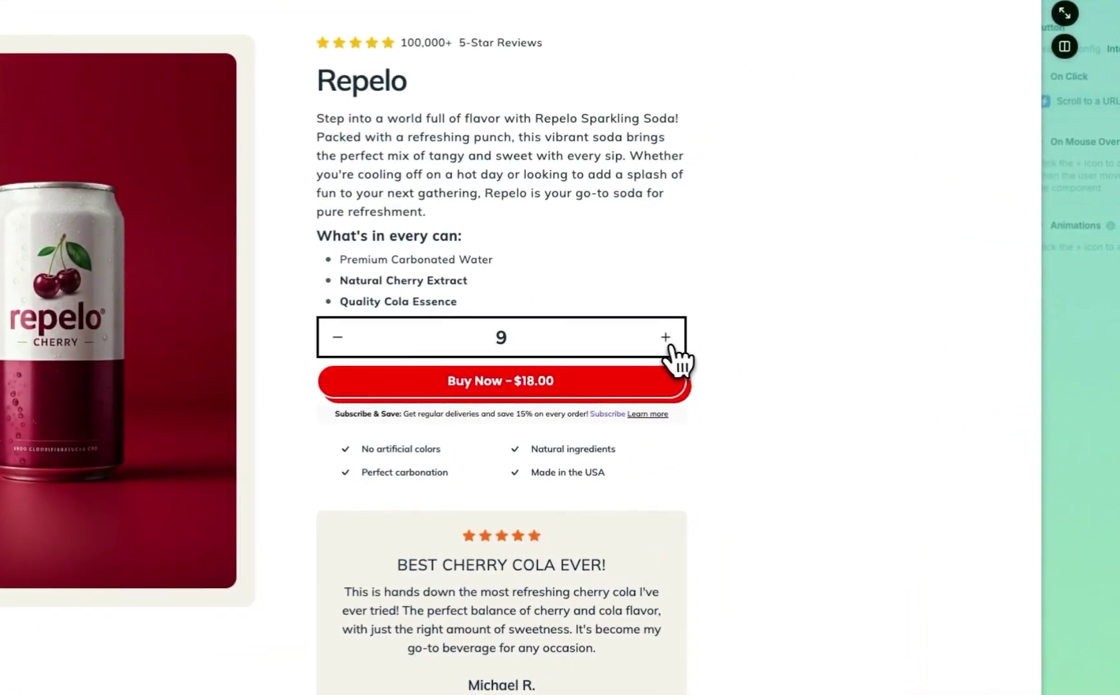
left_click(667, 337)
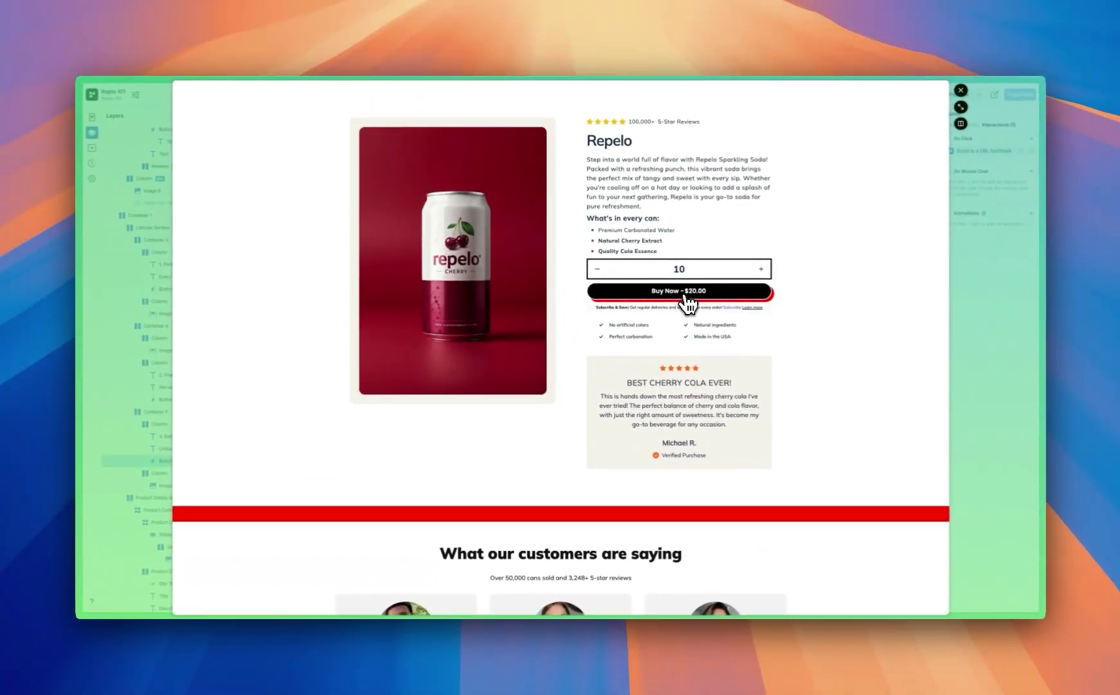
left_click(687, 293)
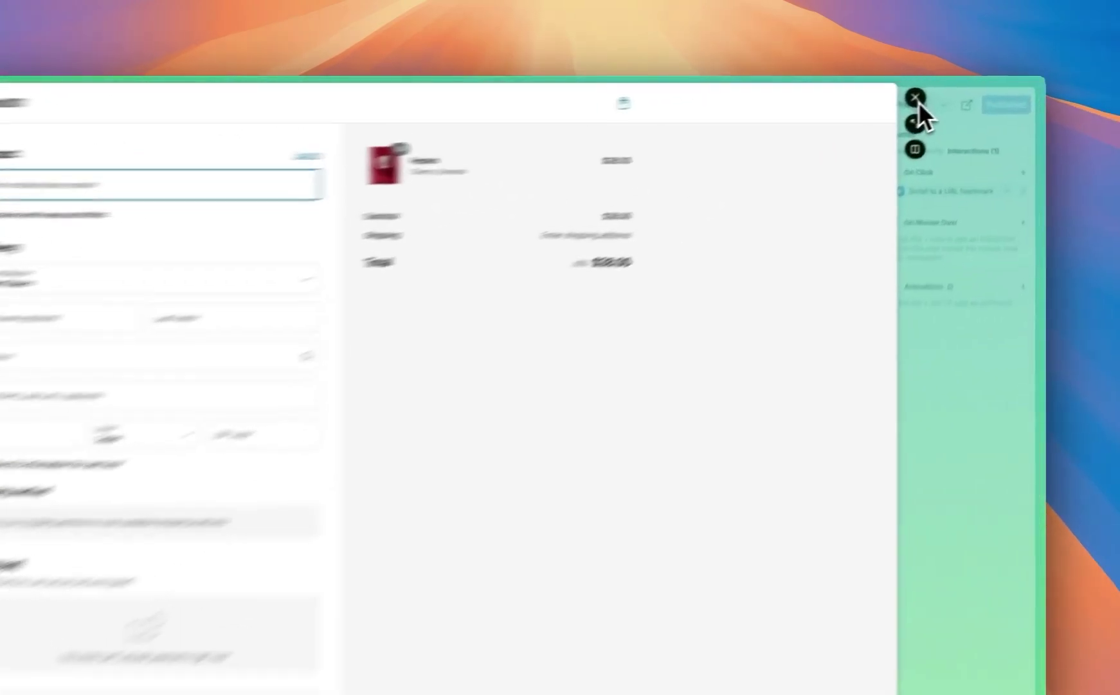
left_click(961, 90)
scroll(450, 418, "up", 10)
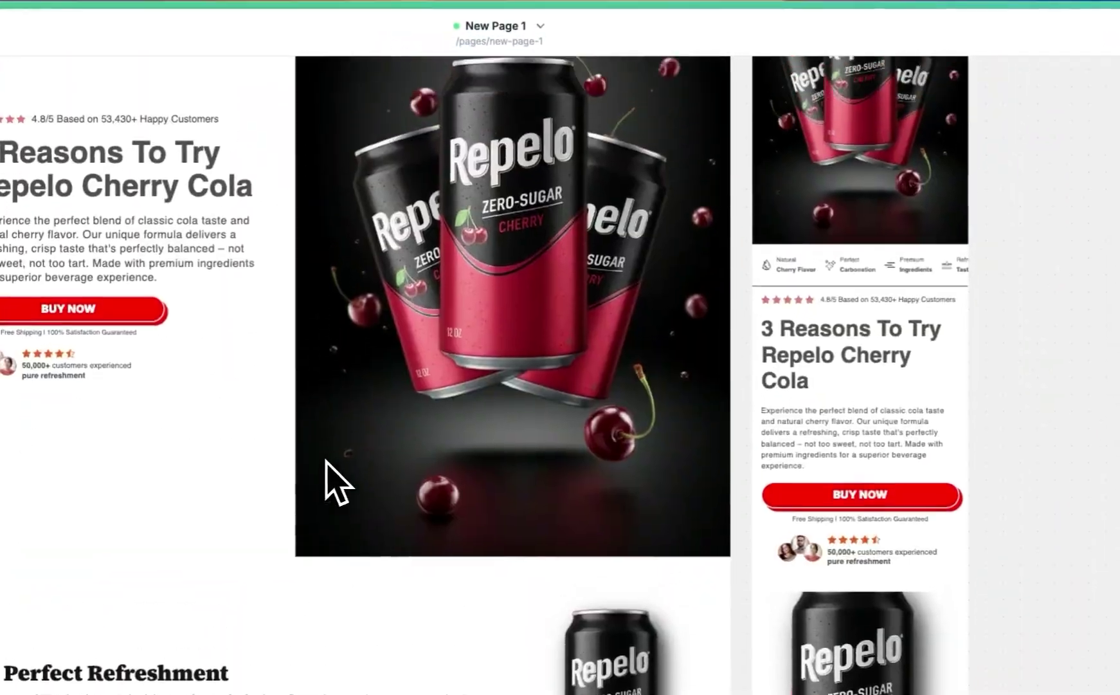
scroll(325, 460, "up", 3)
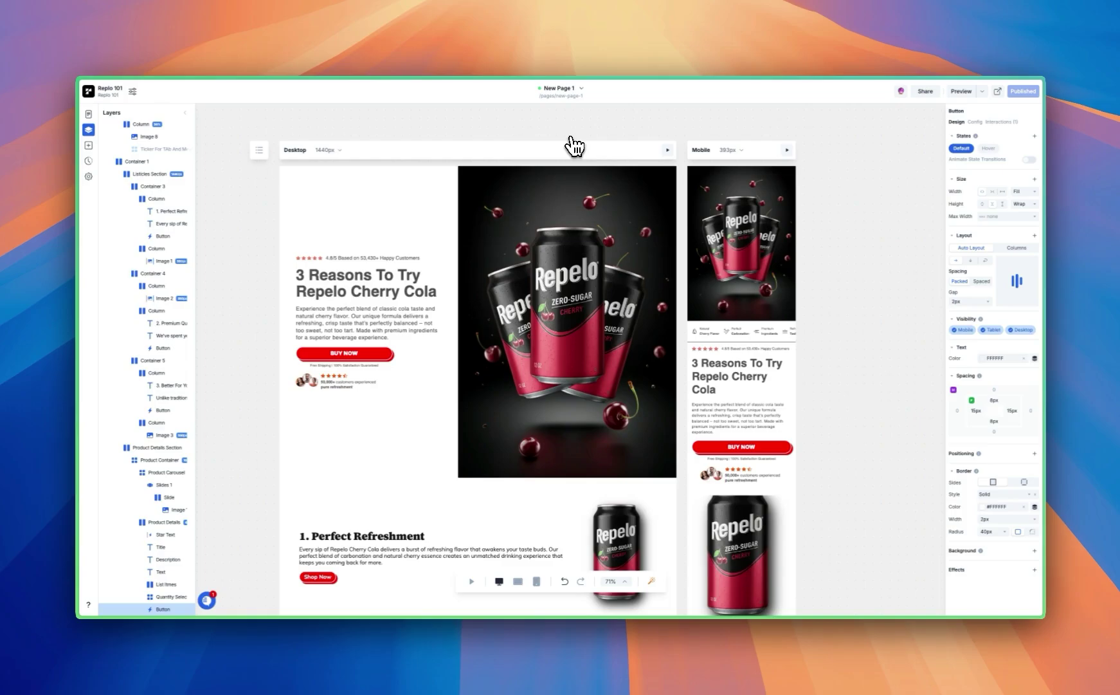
scroll(450, 389, "down", 10)
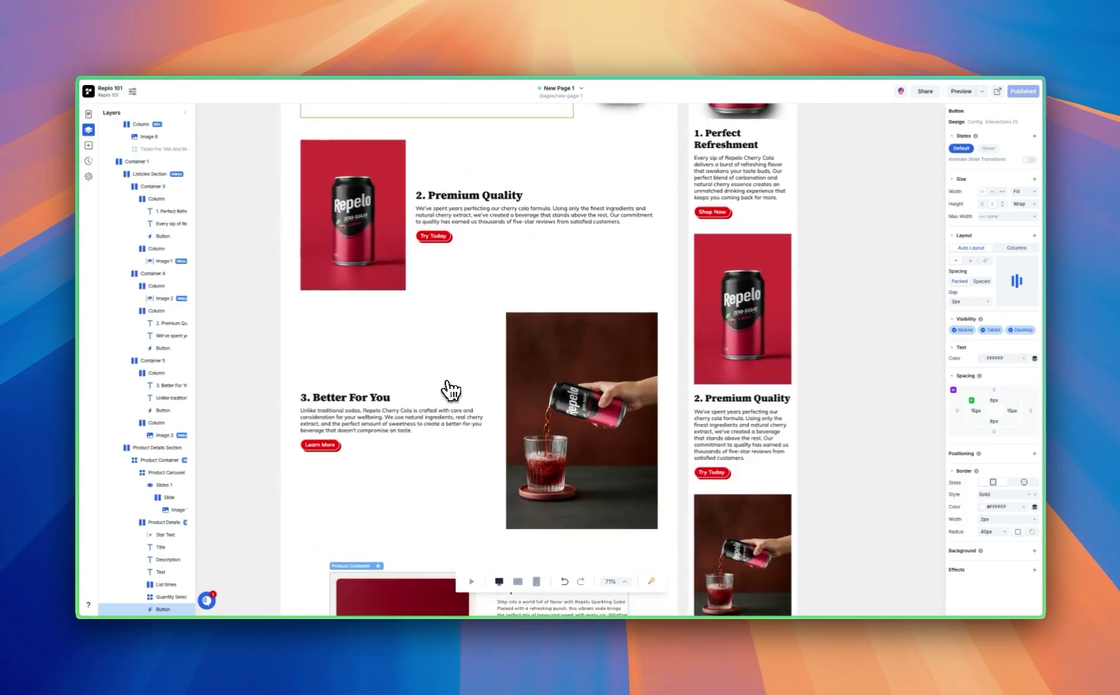
scroll(451, 389, "down", 10)
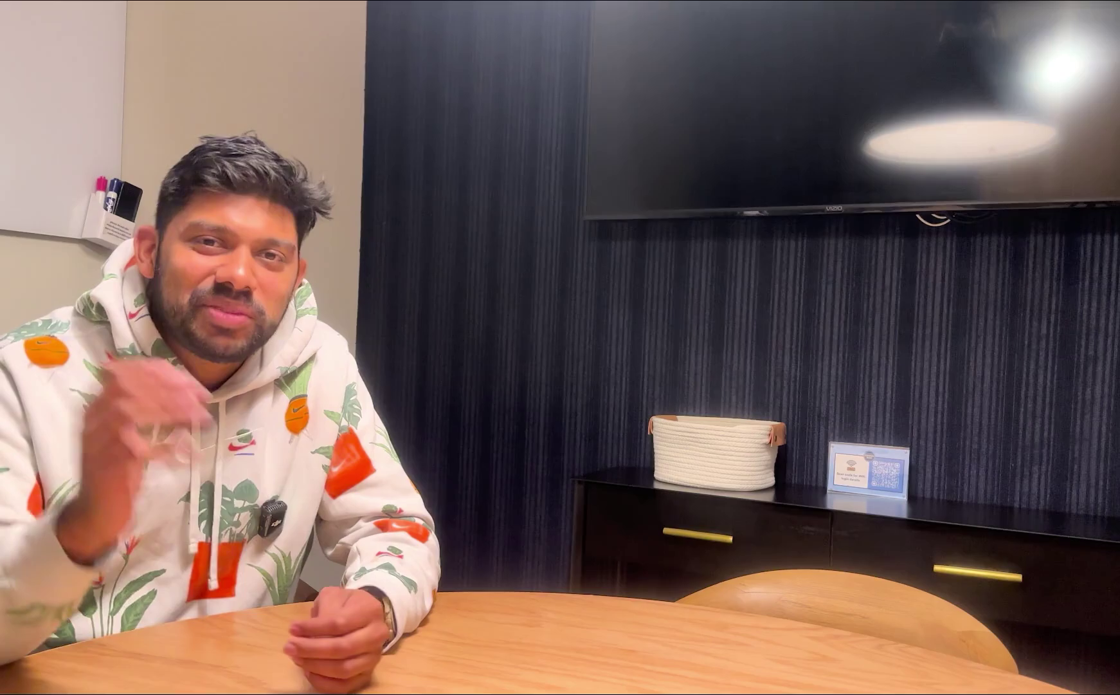